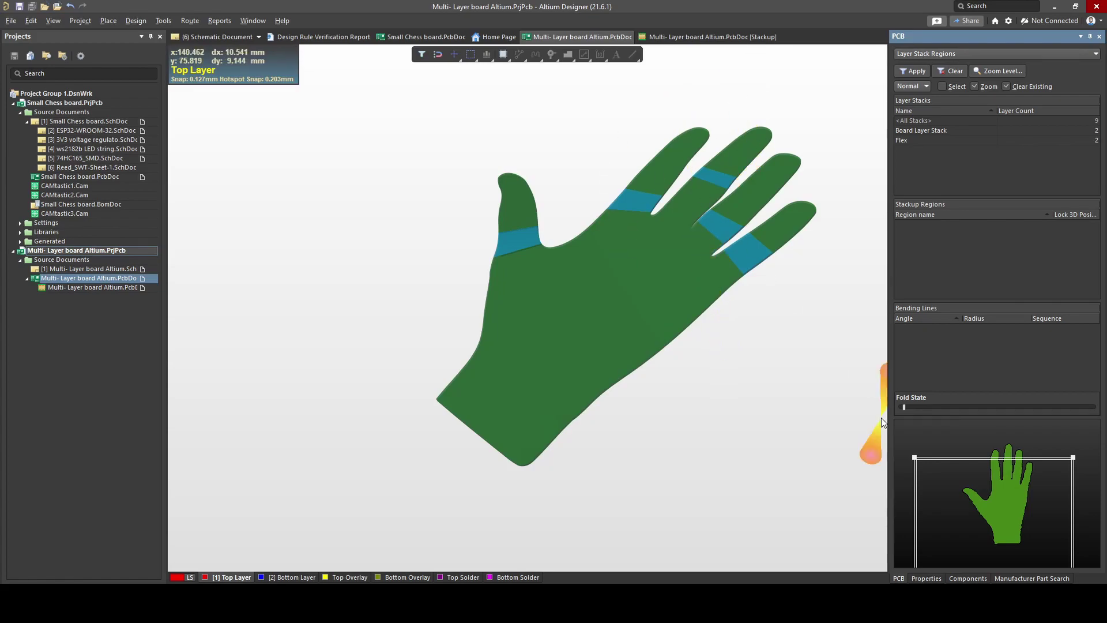
Step: Preview the bending of the hand-shaped board in 3D by folding its fingers and unfolding them flat again
left_click_drag(905, 406, 1084, 409)
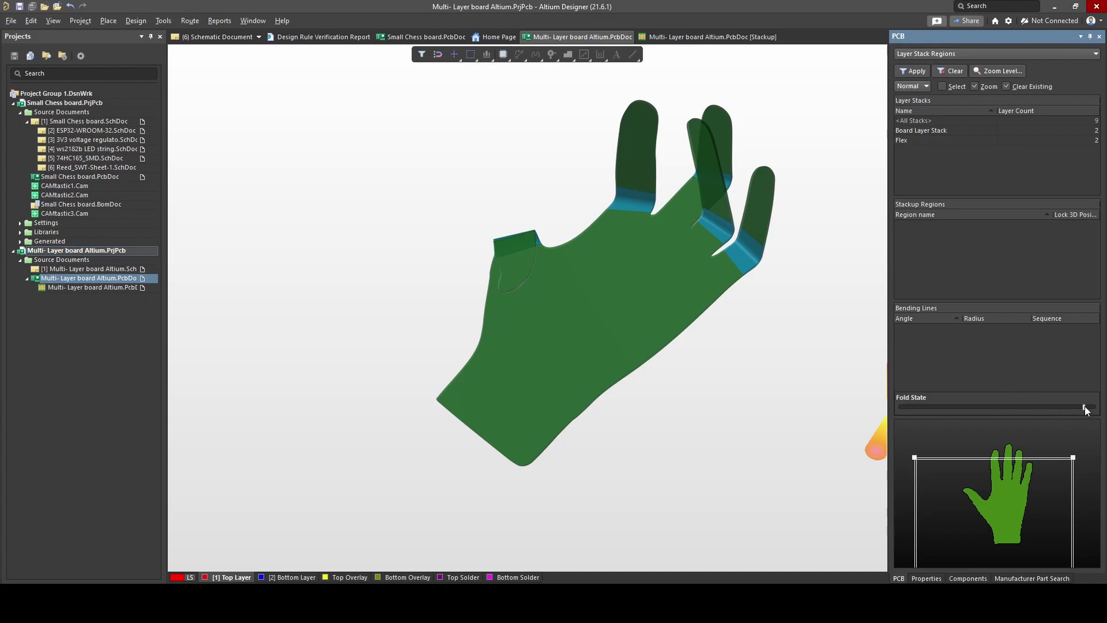
left_click_drag(1084, 406, 899, 407)
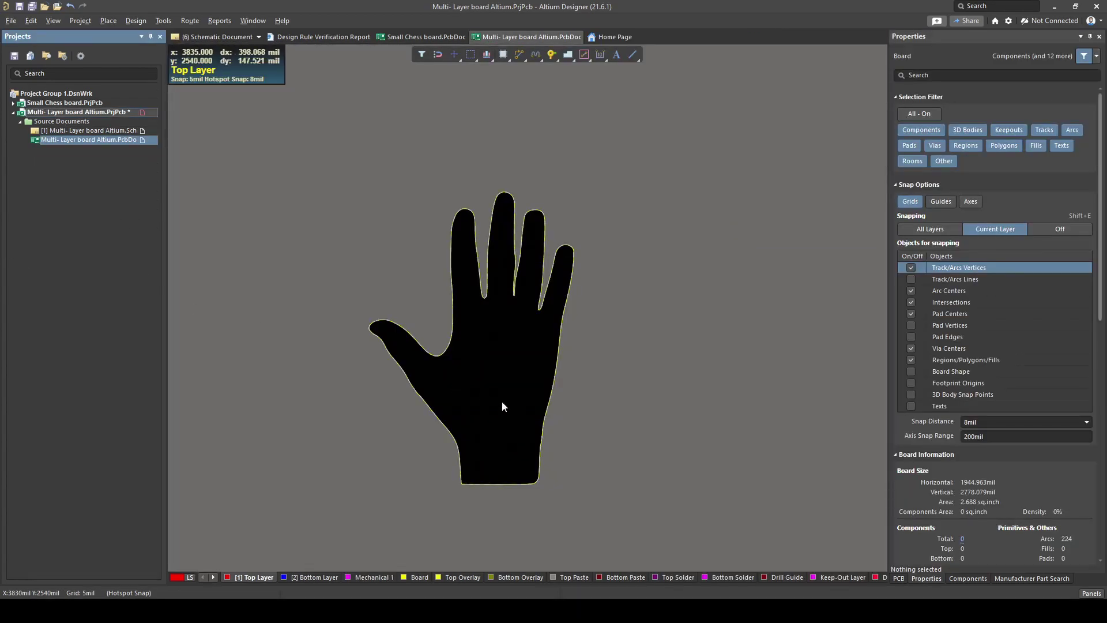
Step: Inspect the hand-shaped board in the 2D and 3D views, ending in 2D board planning mode
right_click_drag(487, 397, 519, 403)
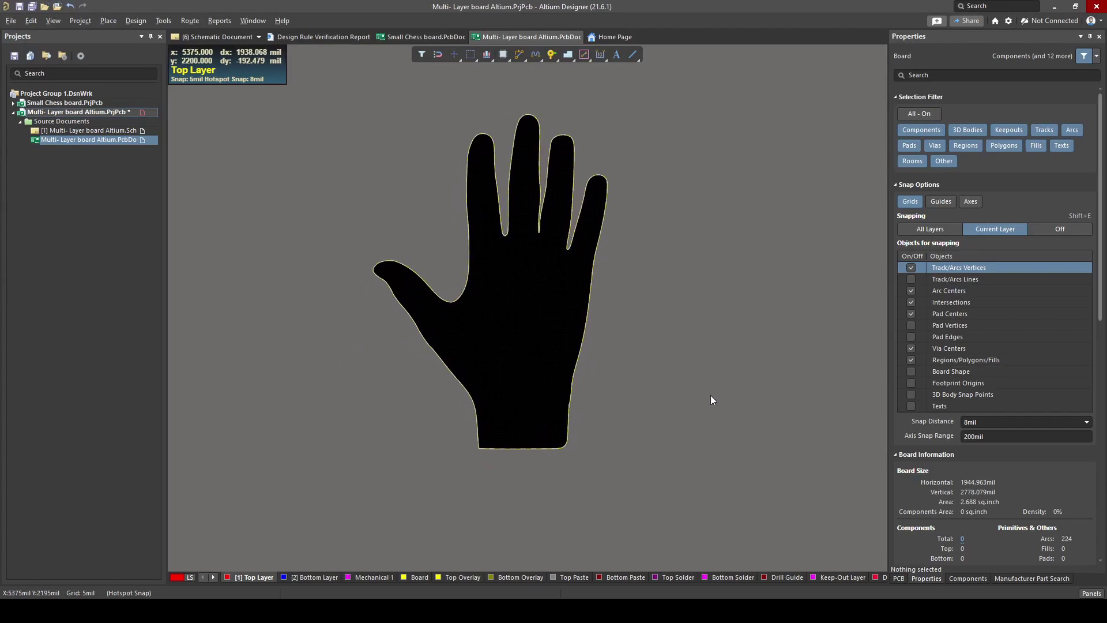
key("3")
key("2")
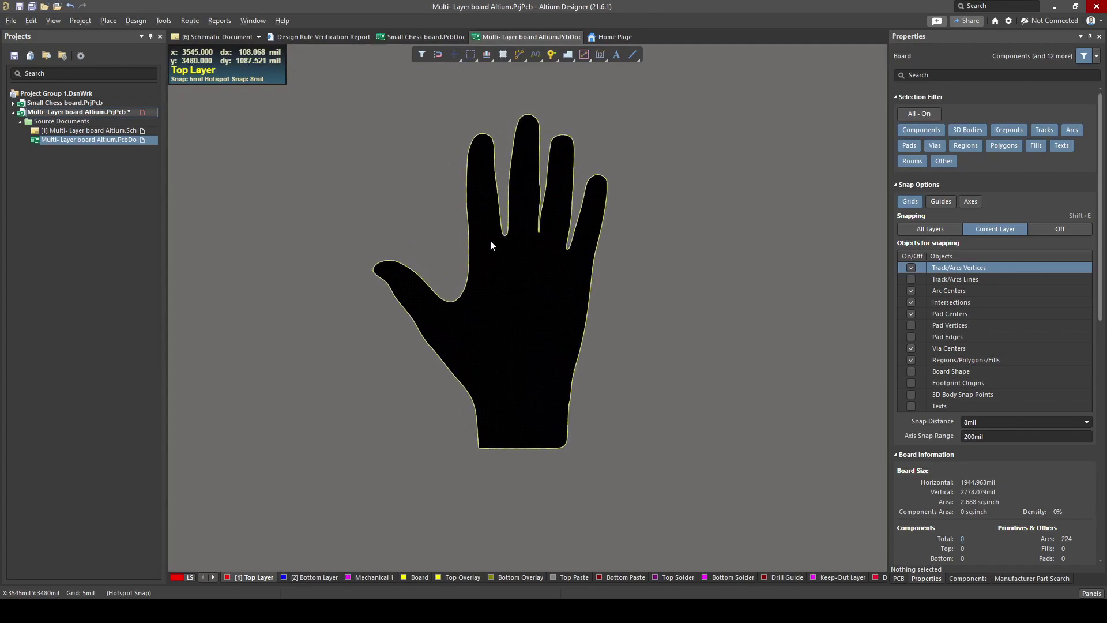
key("3")
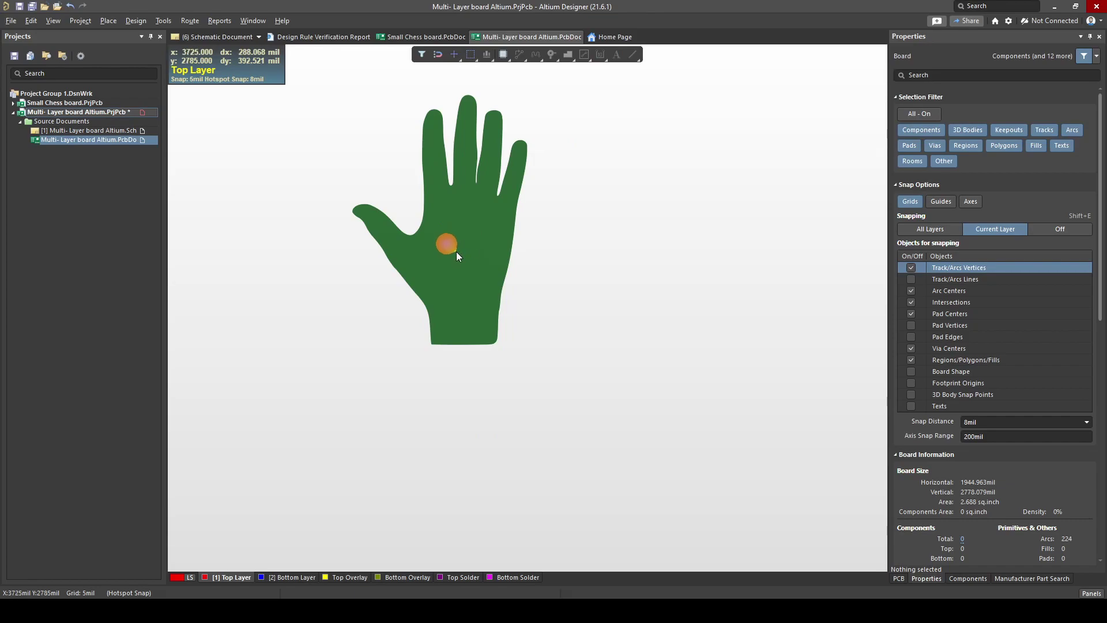
scroll(457, 252, "up", 3, "ctrl")
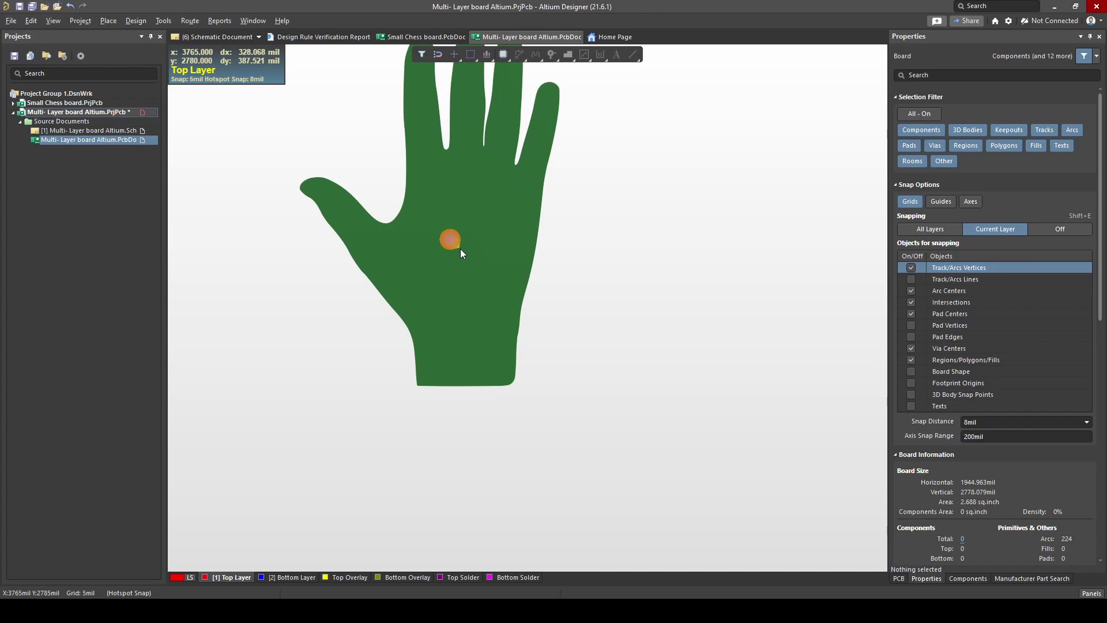
scroll(460, 253, "down", 2, "ctrl")
scroll(433, 247, "up", 1, "ctrl")
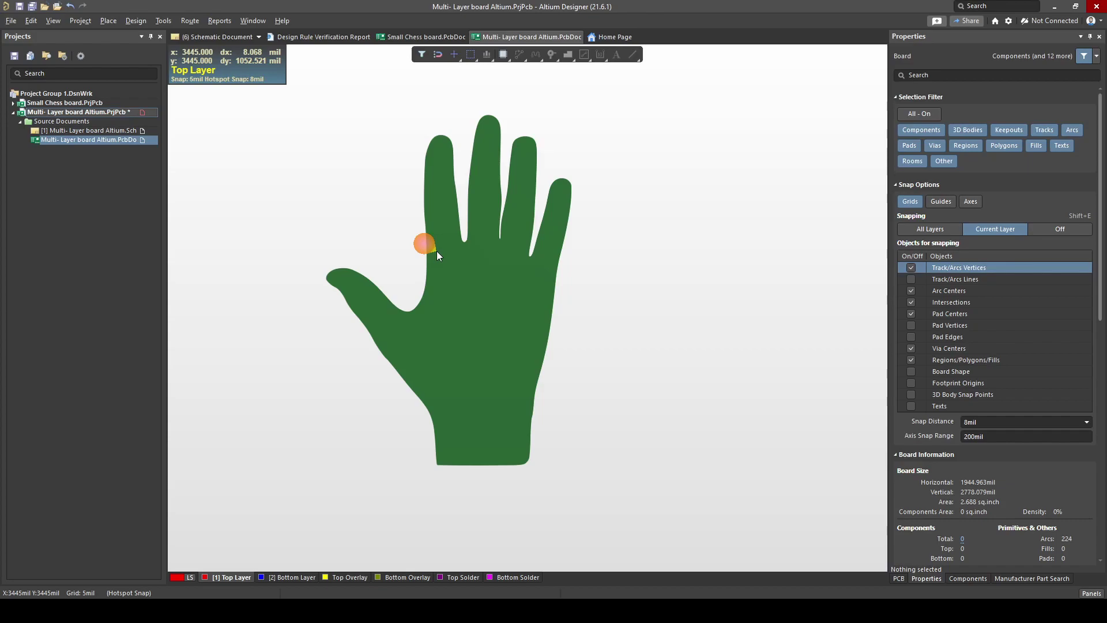
key("1")
Step: Import the hand outline DXF/DWG file from the Downloads folder as primitives, scaled at 1 mil per AutoCAD unit
left_click(11, 21)
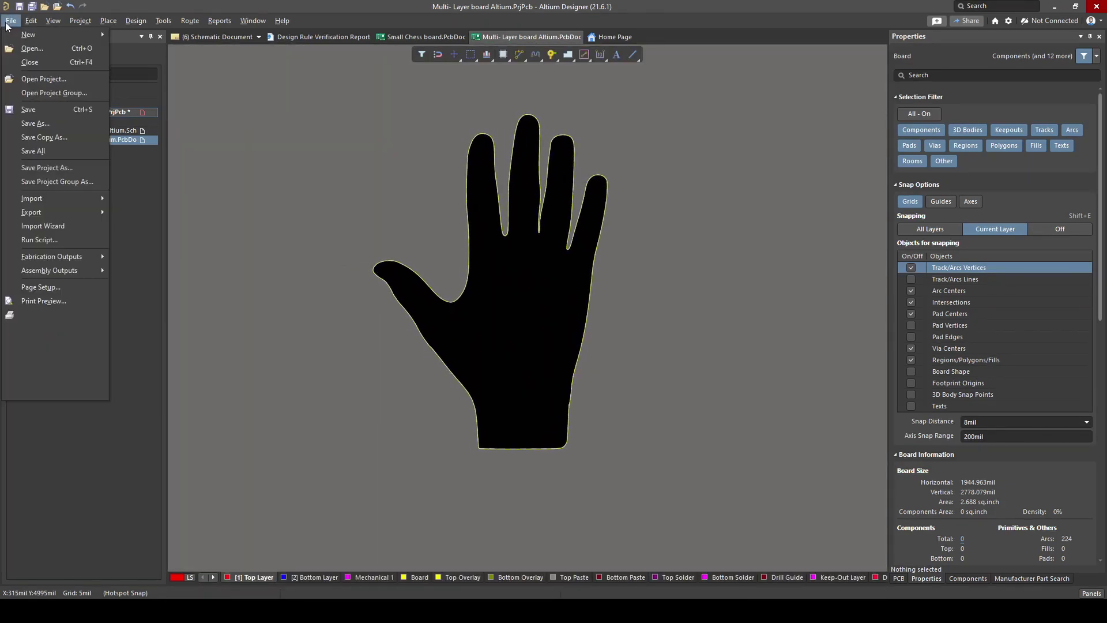
mouse_move(49, 198)
left_click(171, 219)
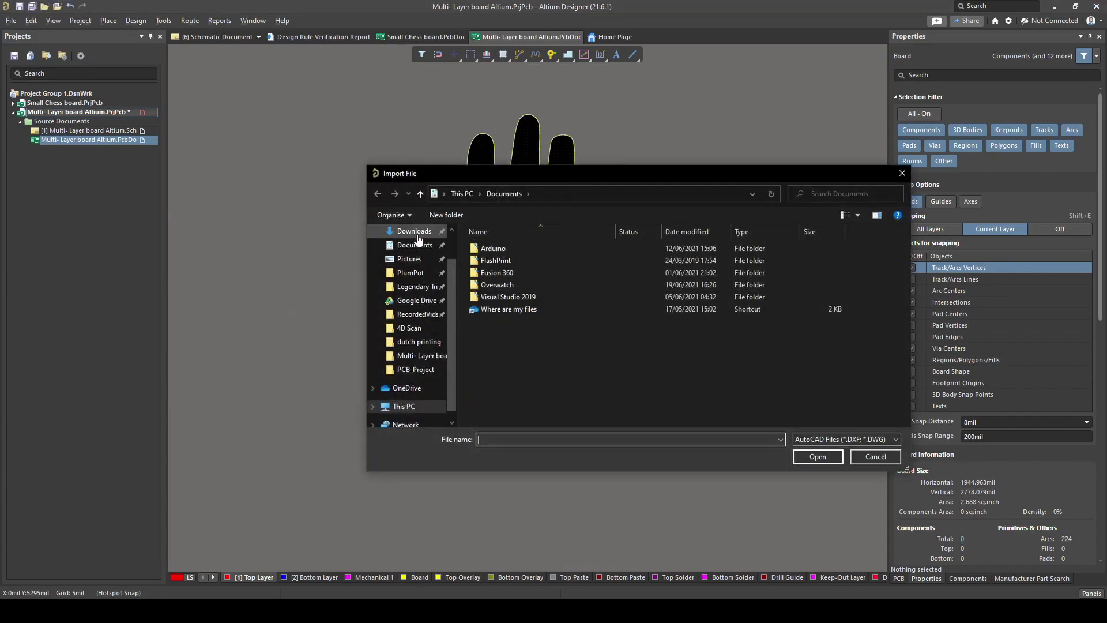
left_click(417, 235)
double_click(513, 273)
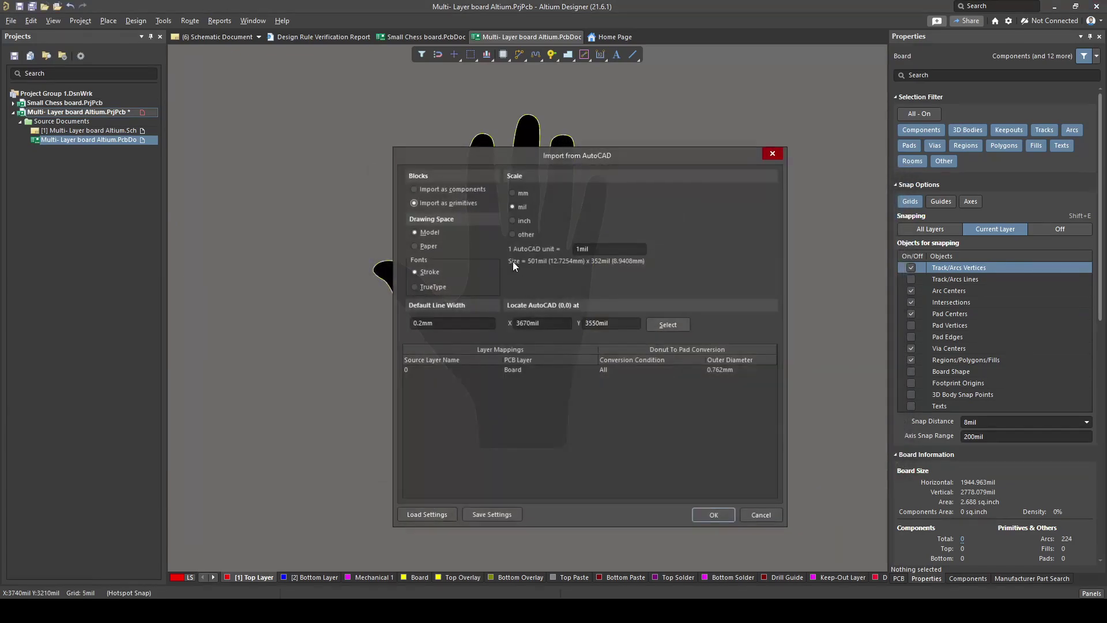
left_click(710, 516)
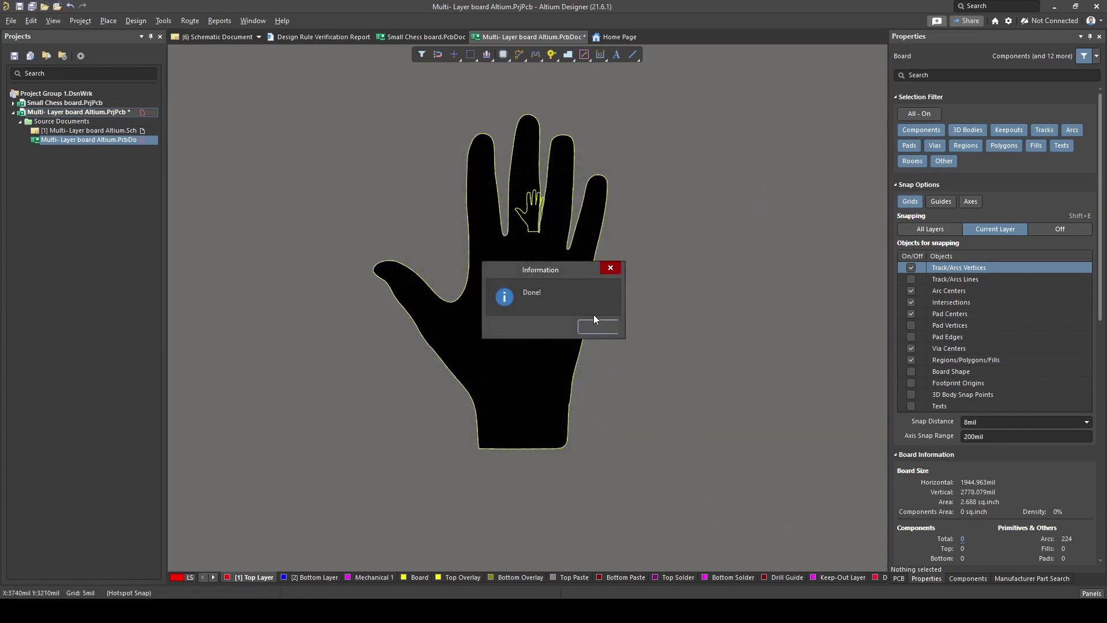
left_click(596, 326)
Step: Undo the import of the small hand outline
scroll(517, 205, "up", 5, "ctrl")
scroll(585, 204, "down", 1, "ctrl")
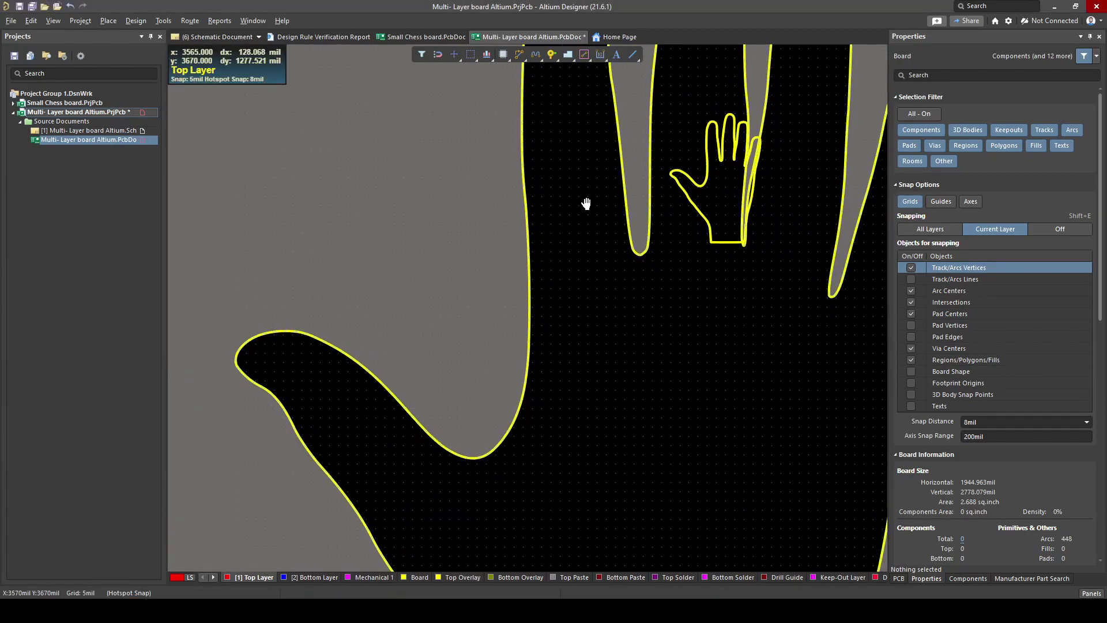
scroll(499, 280, "down", 3, "ctrl")
key("ctrl+z")
scroll(449, 262, "up", 3, "ctrl")
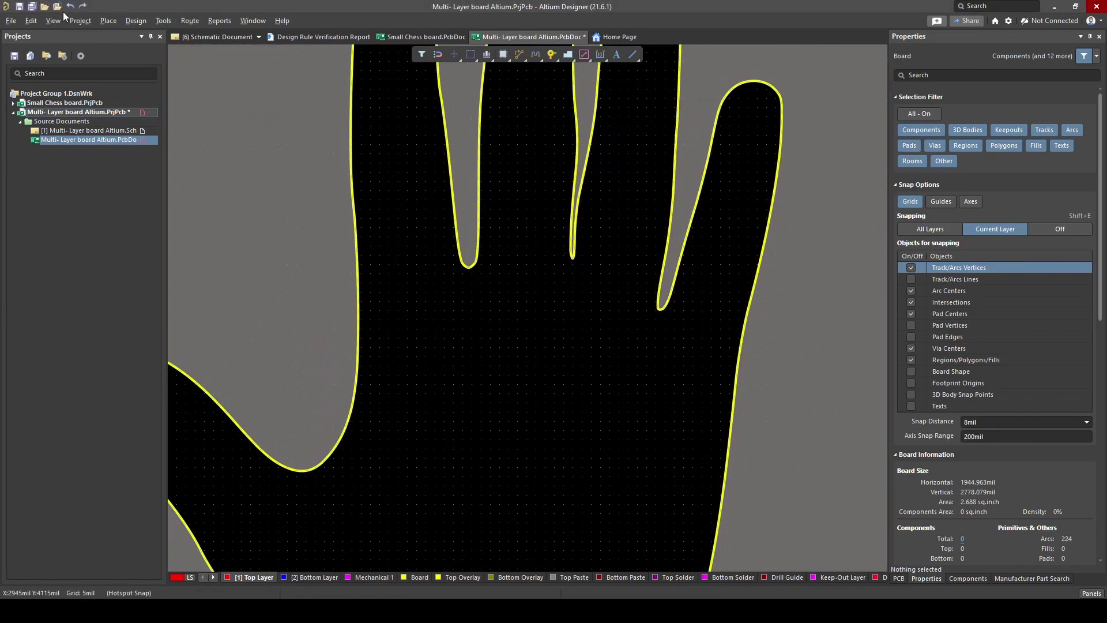
left_click(11, 21)
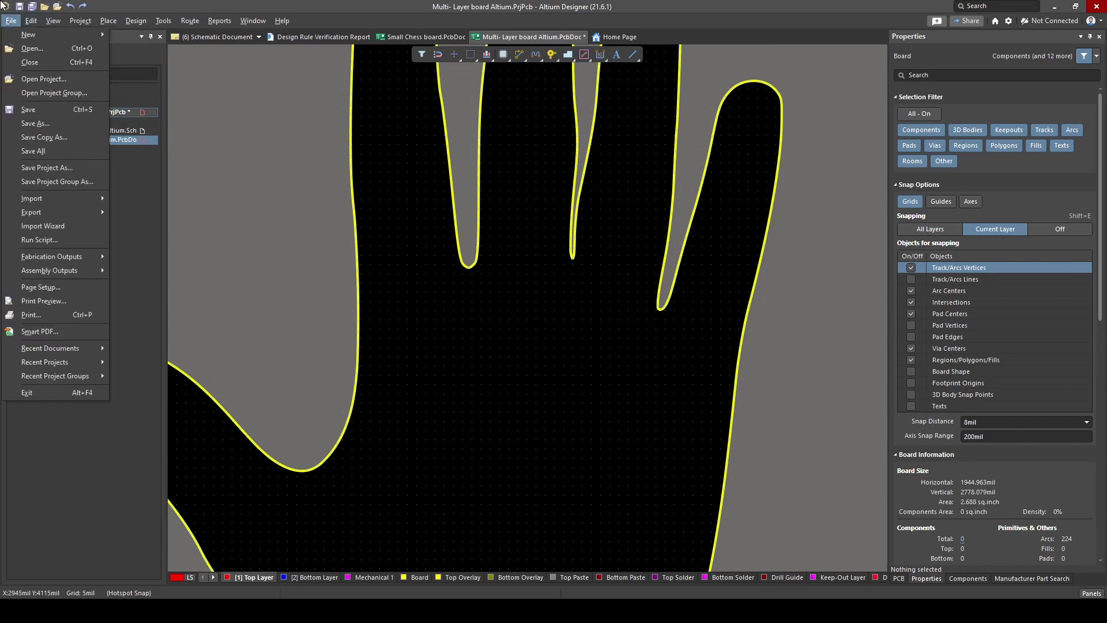
mouse_move(64, 198)
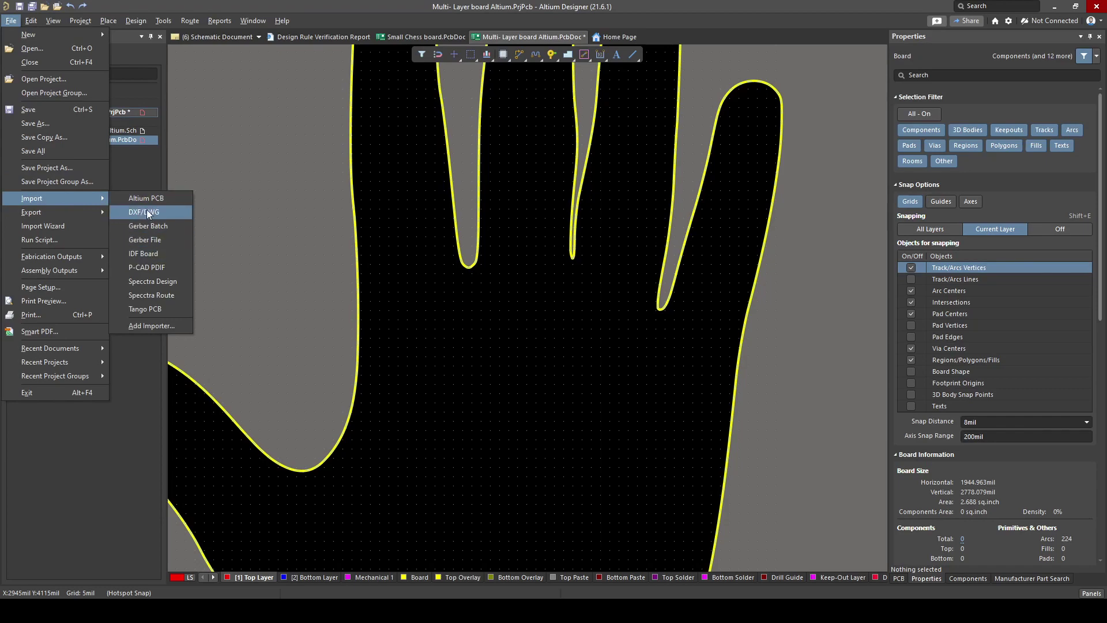
left_click(816, 337)
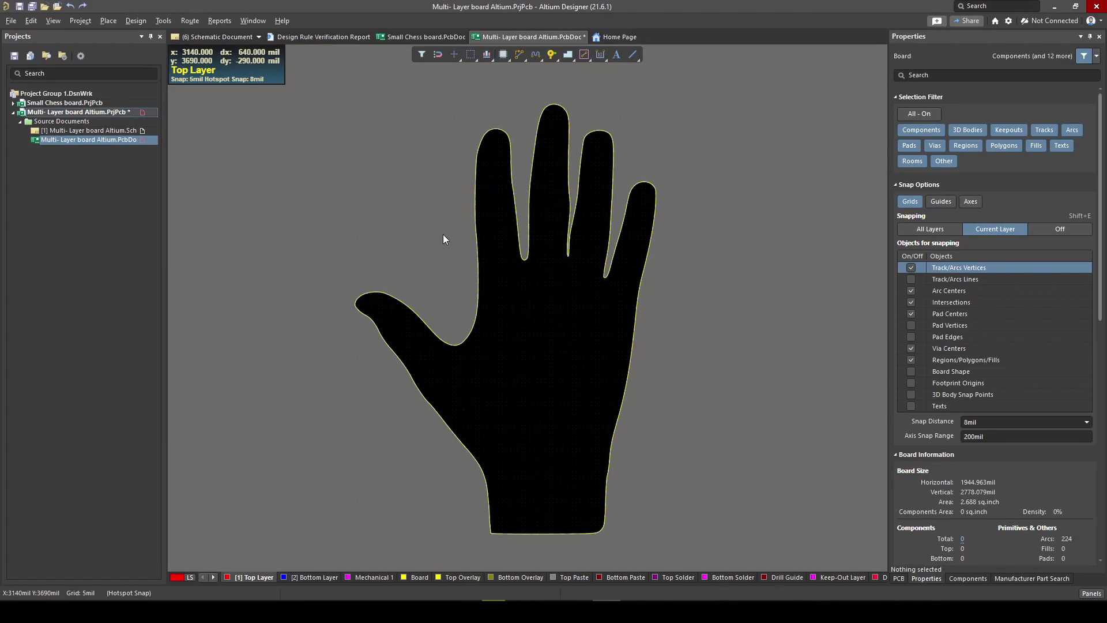
scroll(442, 257, "down", 1, "ctrl")
scroll(438, 240, "down", 1, "ctrl")
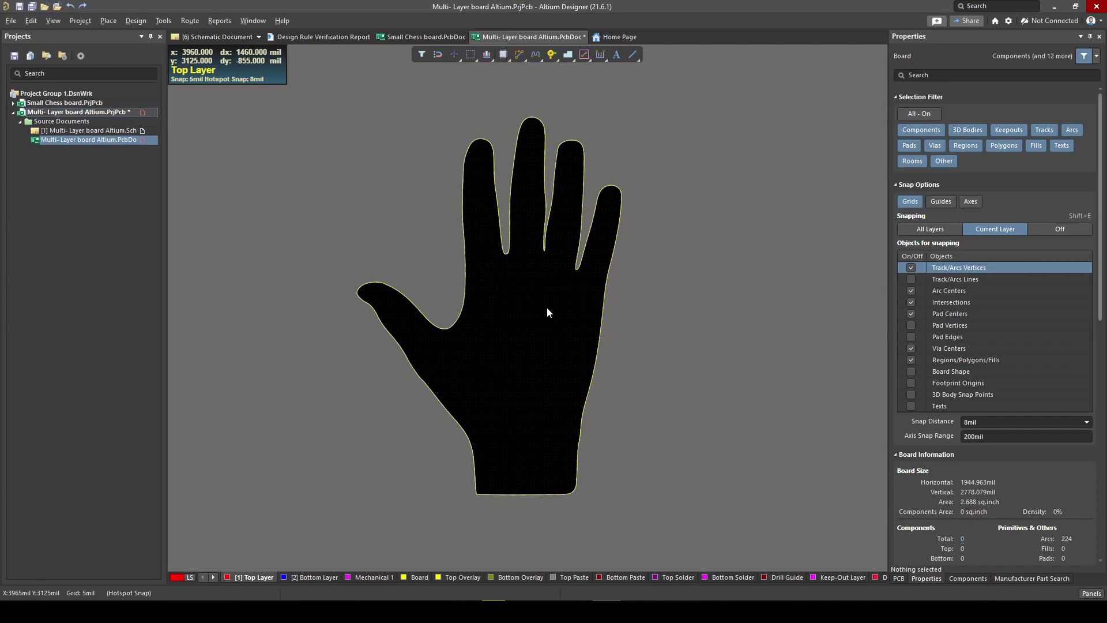
scroll(500, 333, "up", 2)
scroll(500, 333, "down", 2, "ctrl")
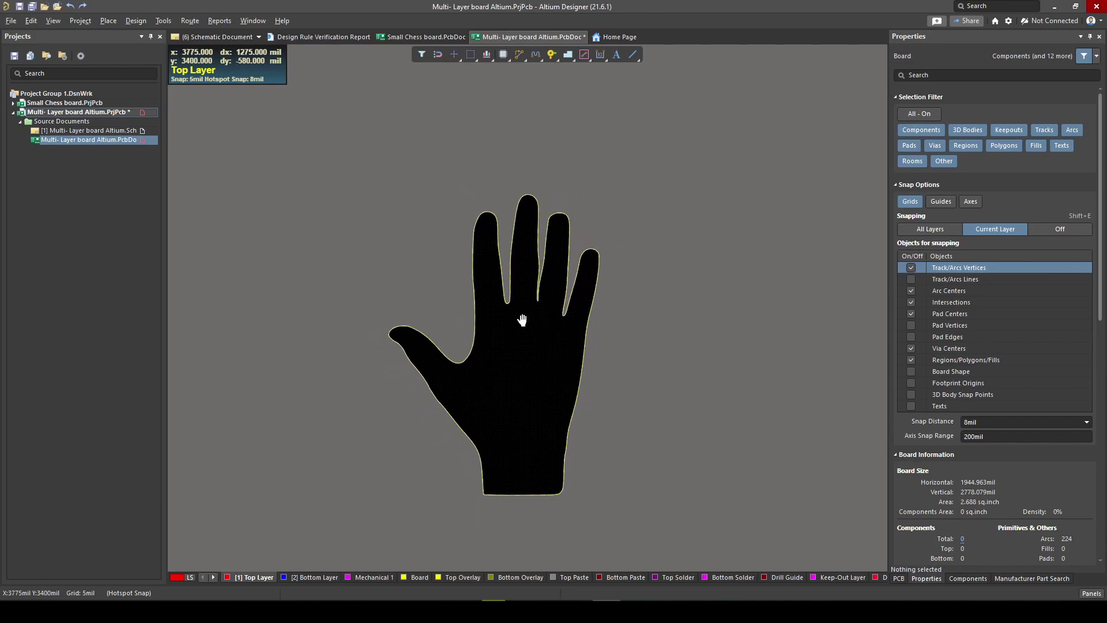
Step: Open the board's Layer Stack Manager and enable the Rigid/Flex feature
left_click(137, 21)
left_click(190, 142)
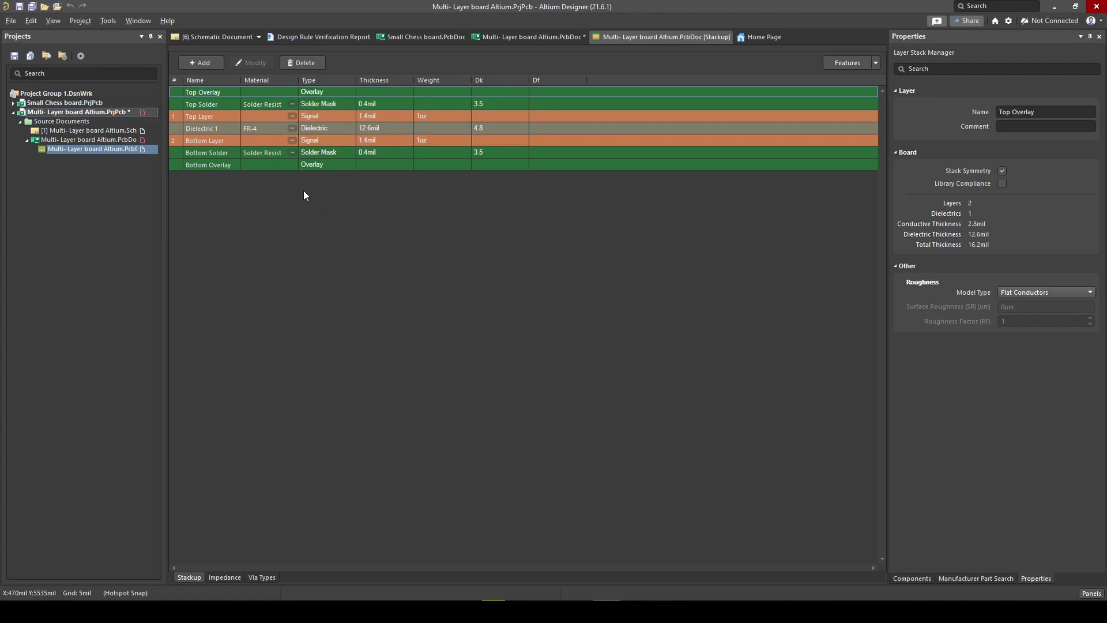
left_click(876, 63)
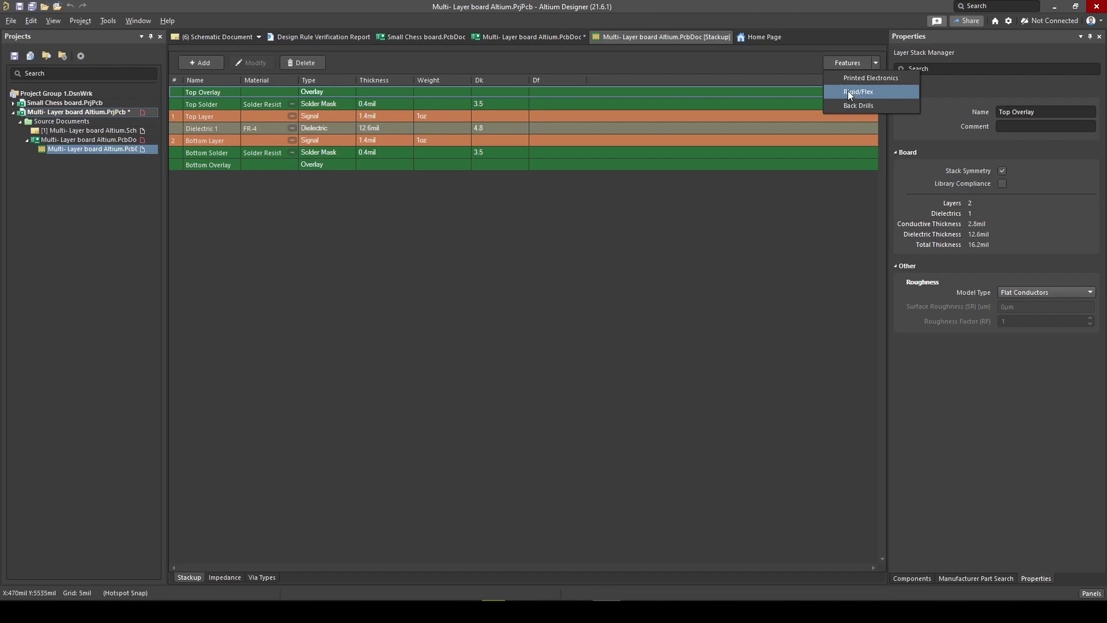
left_click(848, 91)
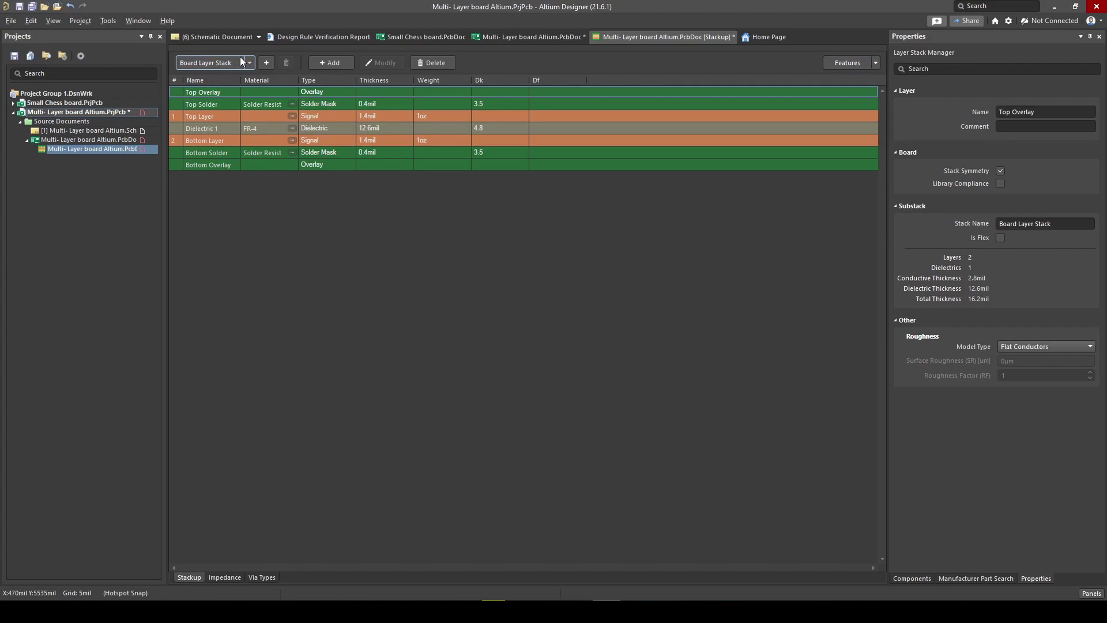
Step: Add a second substack, name it Flex, and mark it as a flex stack
left_click(264, 62)
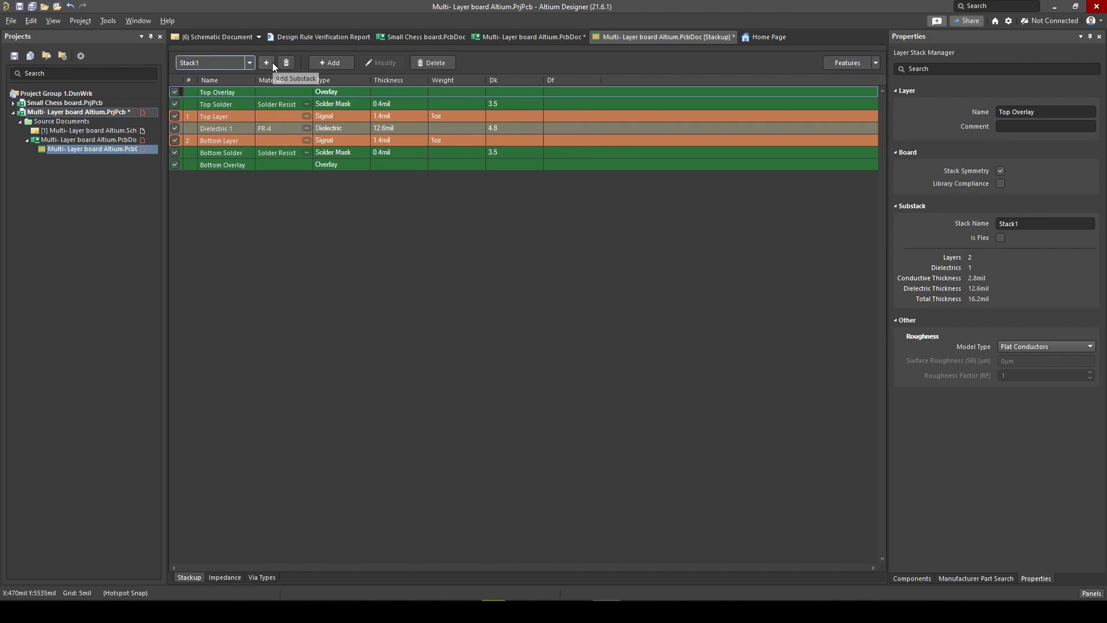
left_click(187, 60)
left_click(206, 91)
double_click(1021, 223)
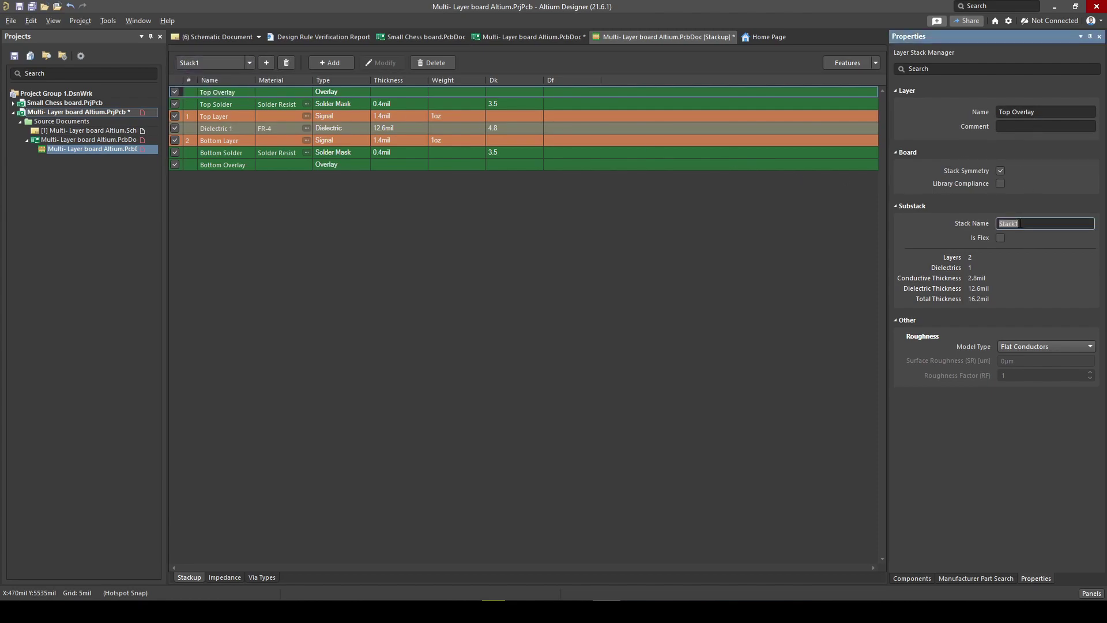
type("Flex")
left_click(1000, 238)
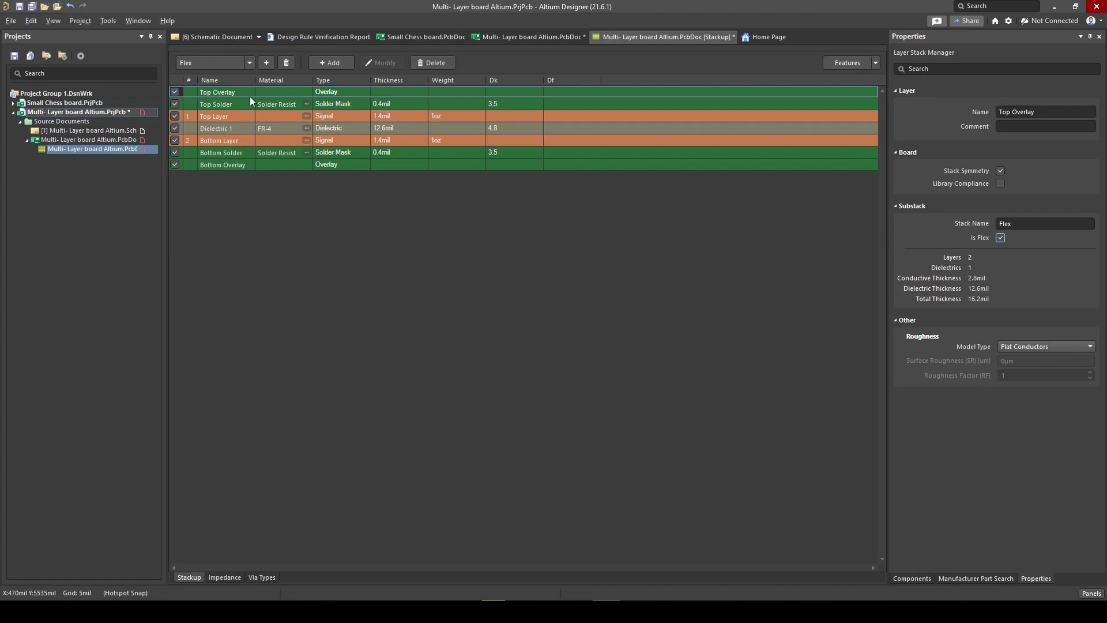
Step: Delete the overlay and solder mask layers from the Flex stack
right_click(205, 94)
left_click(259, 154)
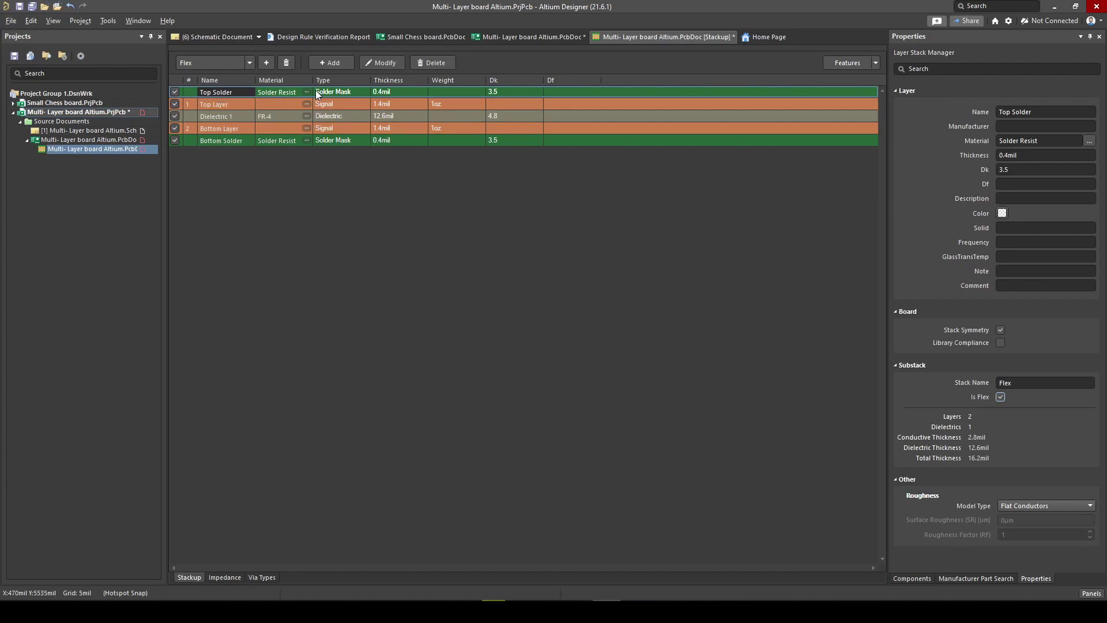
right_click(281, 91)
left_click(326, 151)
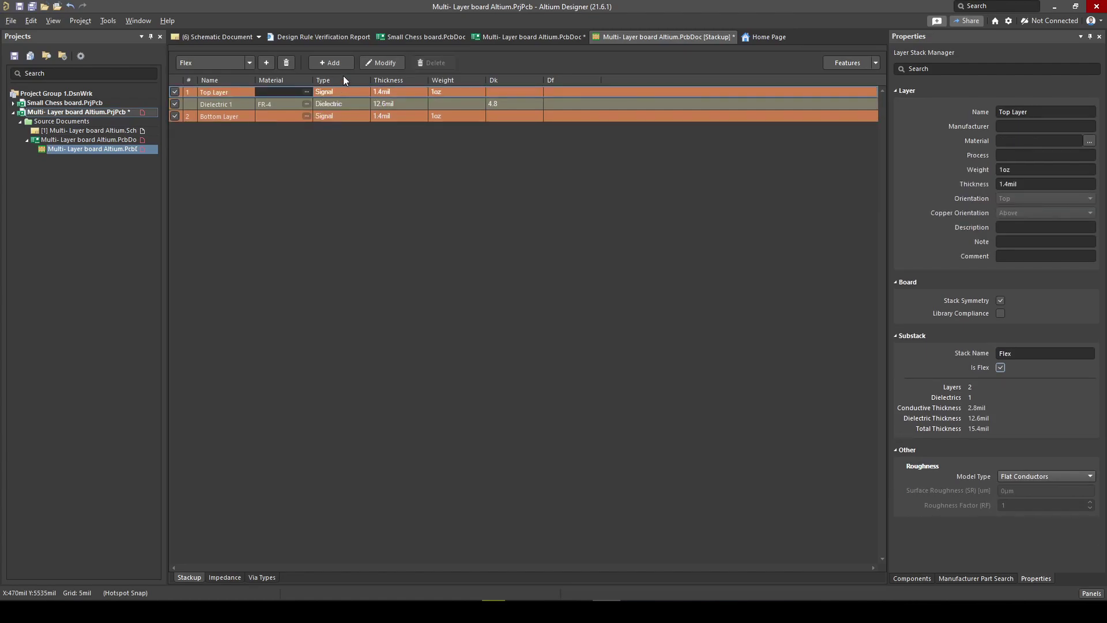
Step: Add a coverlay above the top signal layer of the Flex stack
left_click(345, 67)
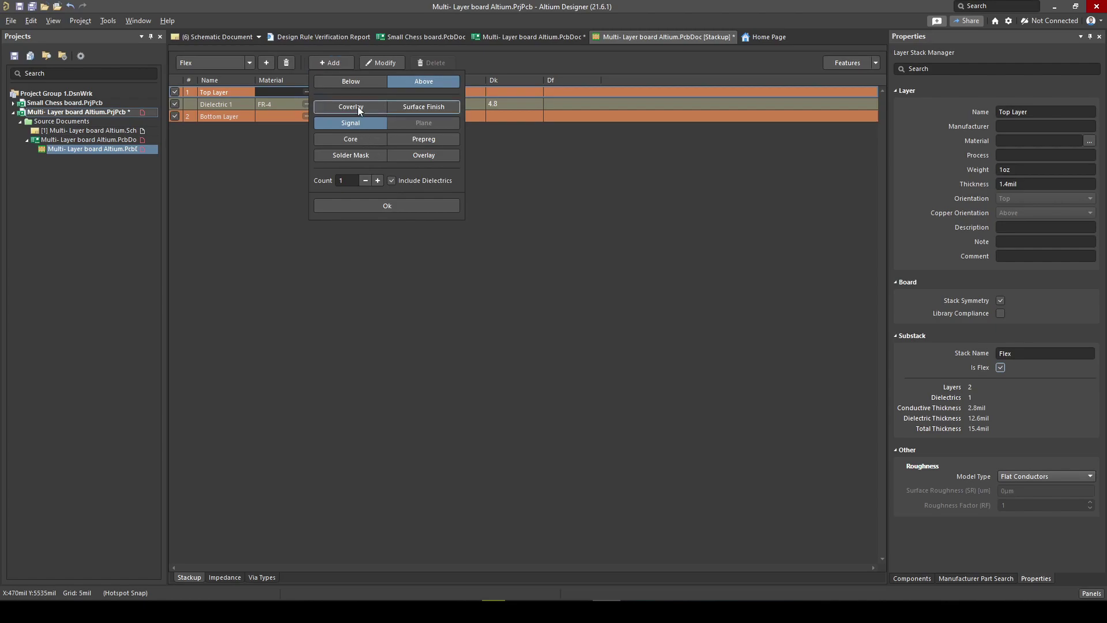
left_click(357, 106)
left_click(375, 181)
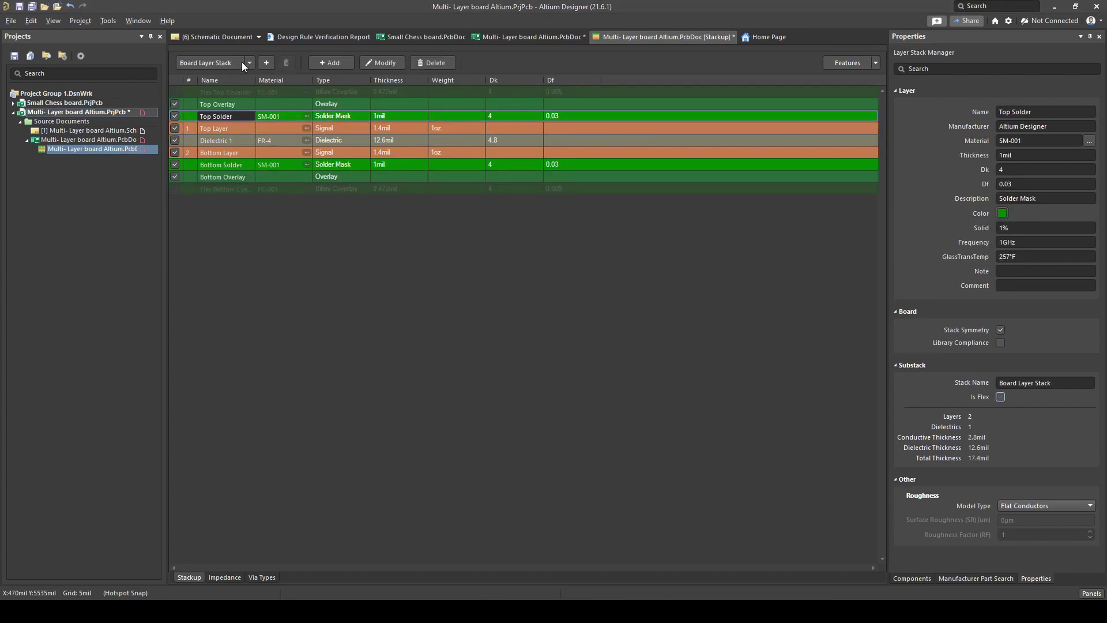
Step: Compare the layers and available layer types of the Board Layer Stack with the layers of the Flex stack
left_click(241, 61)
left_click(239, 91)
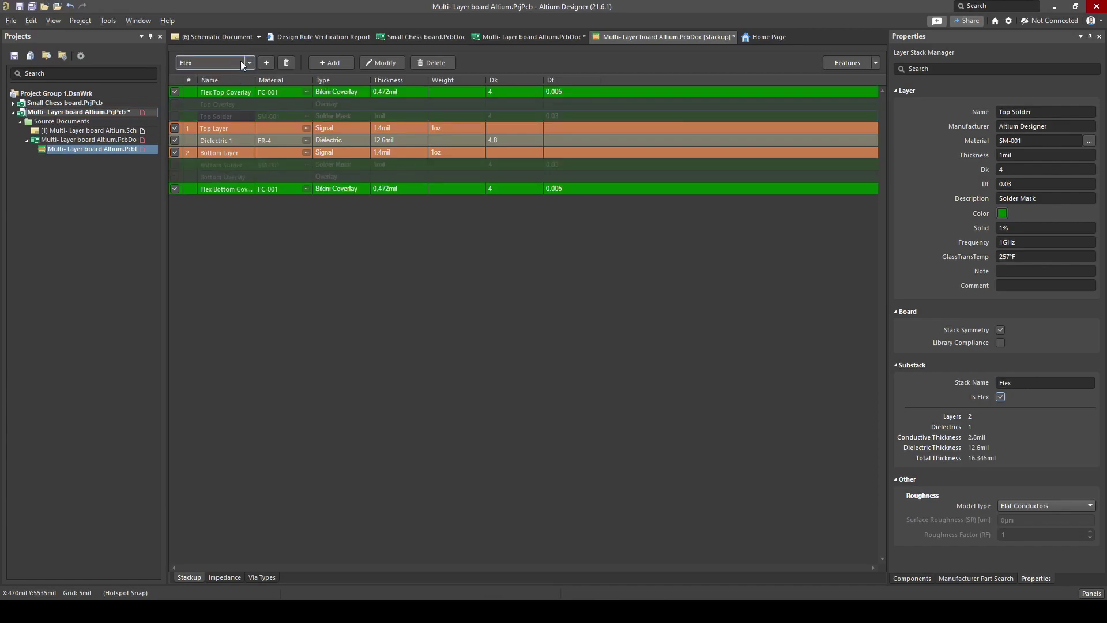
key("Up")
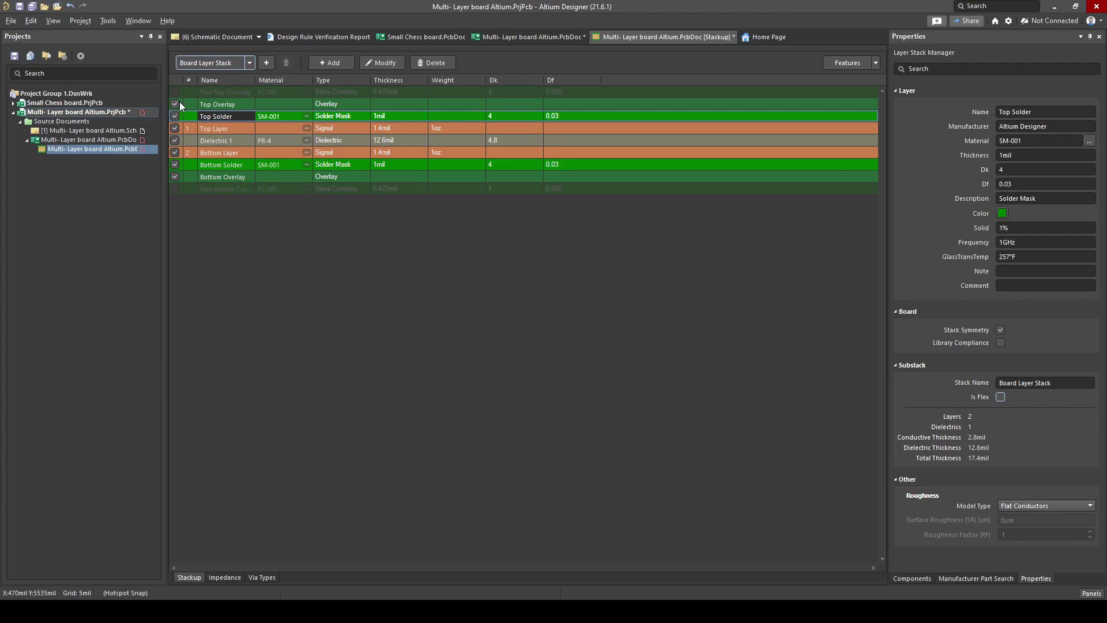
left_click(223, 62)
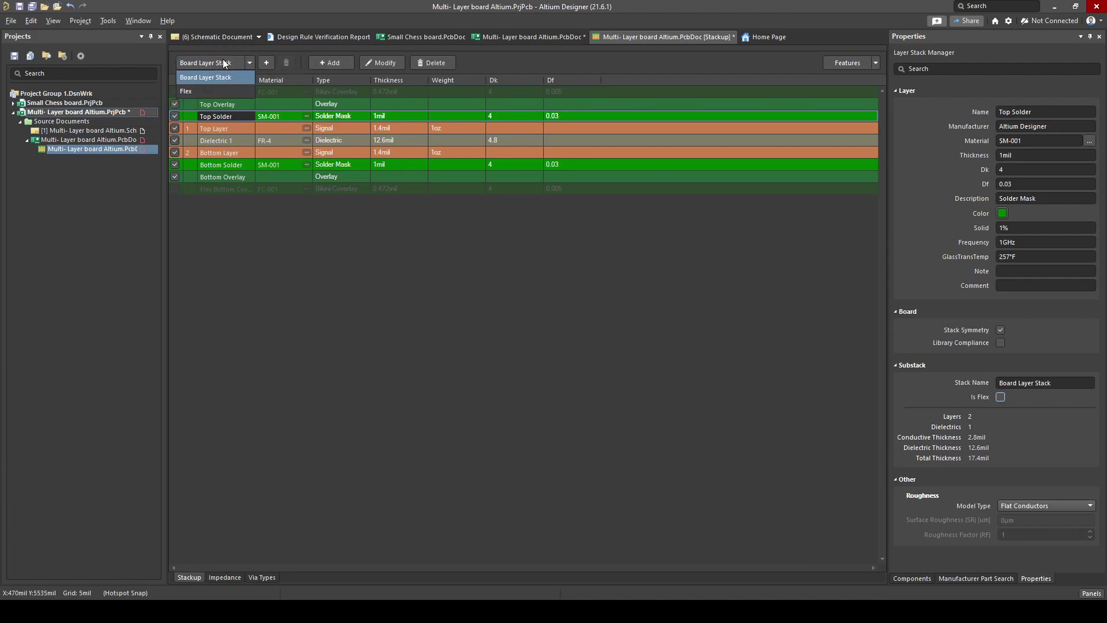
left_click(244, 65)
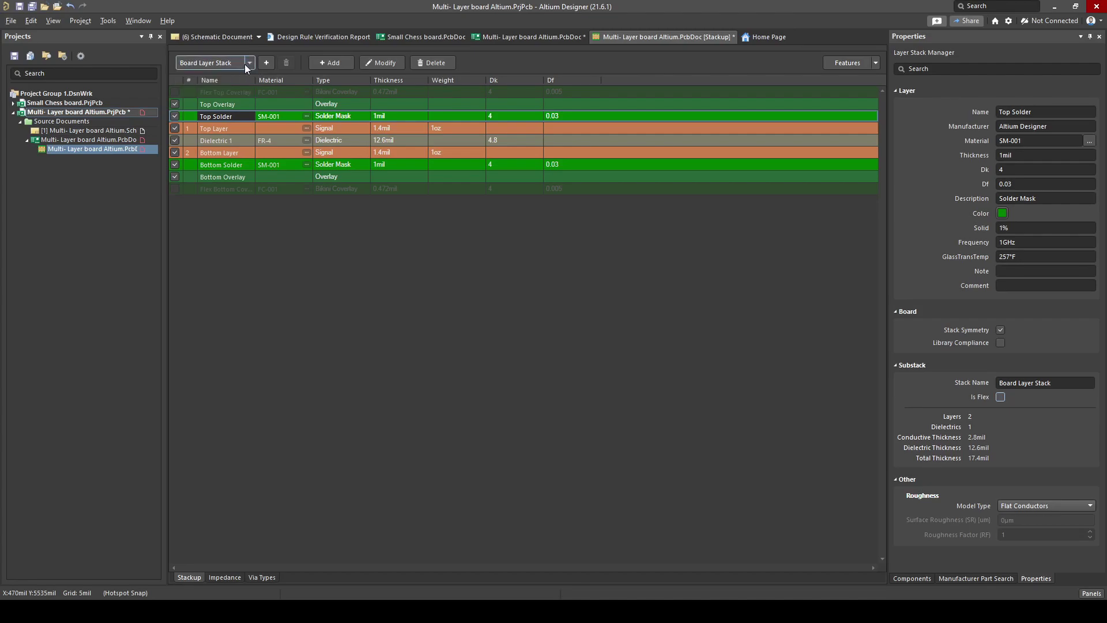
left_click(335, 64)
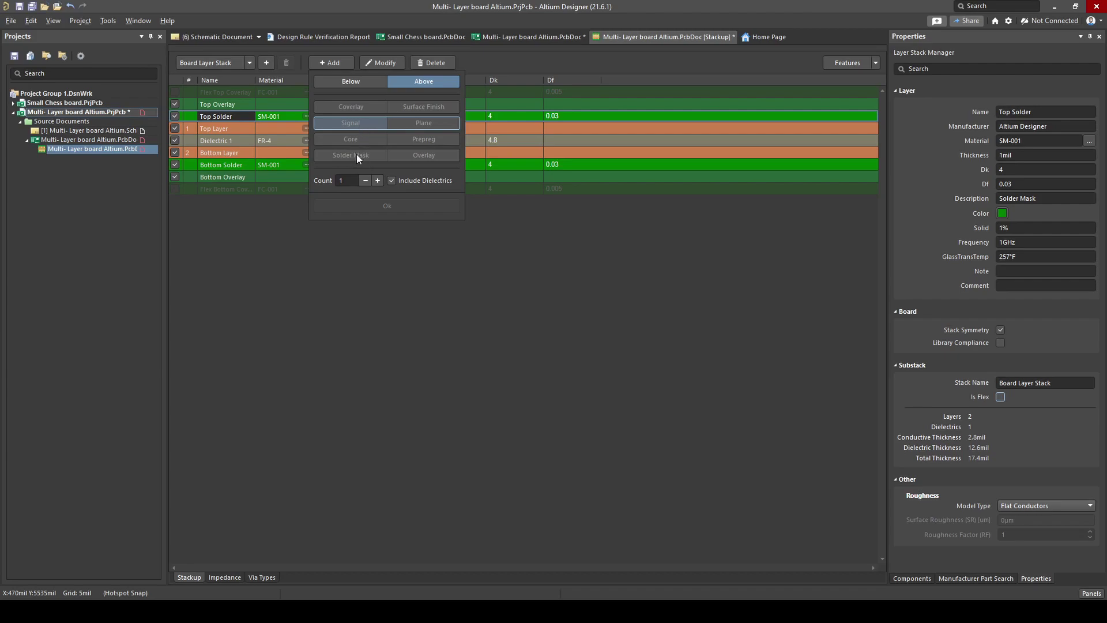
left_click(248, 63)
left_click(221, 86)
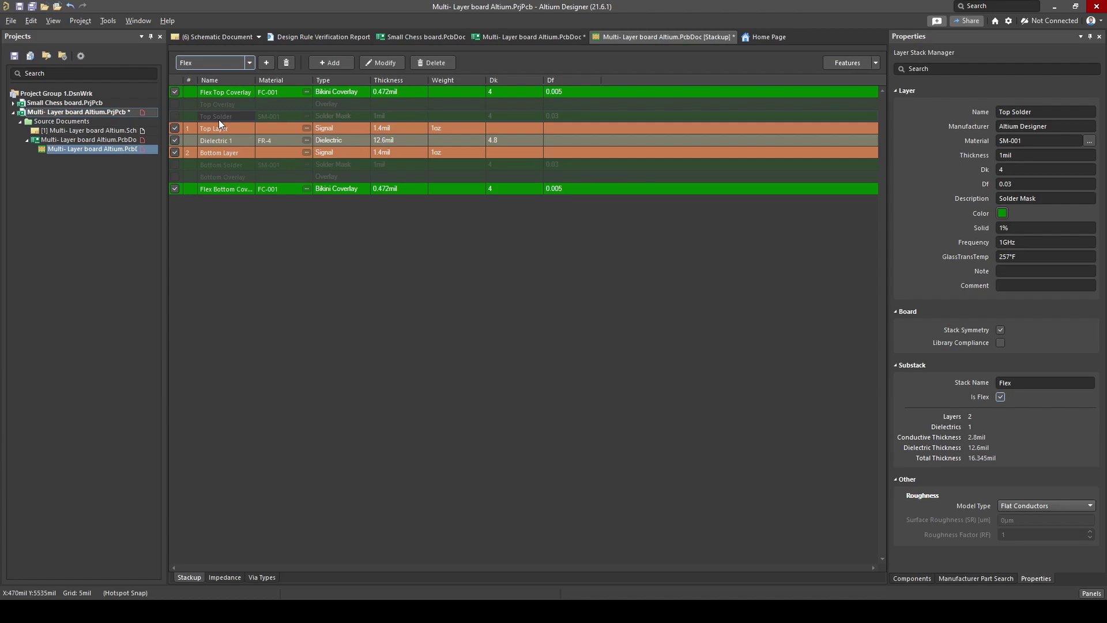
left_click(234, 67)
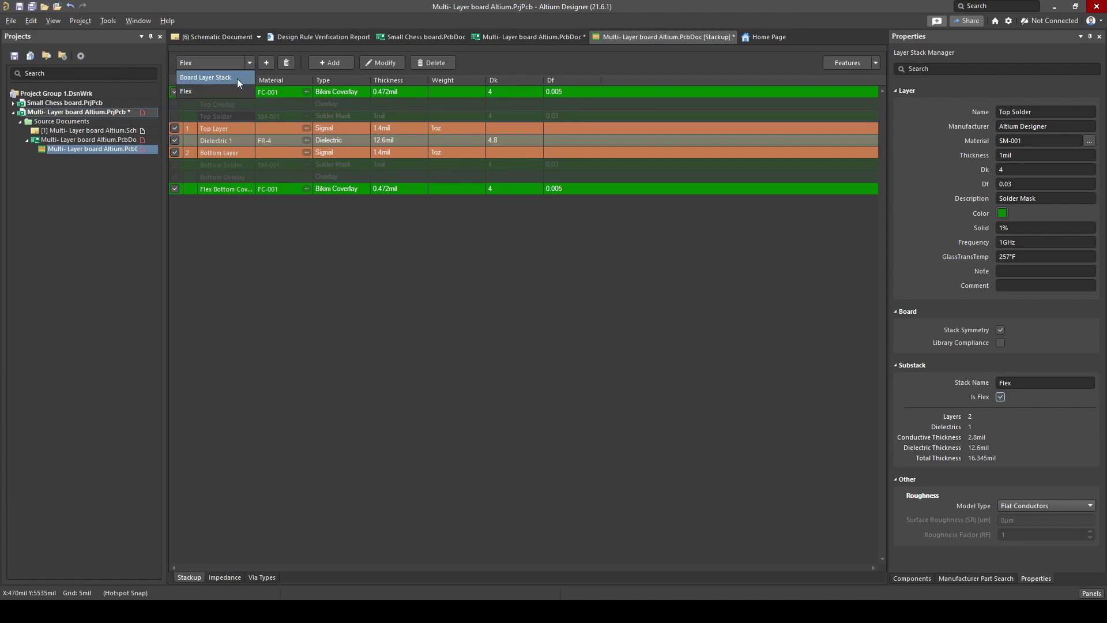
left_click(234, 78)
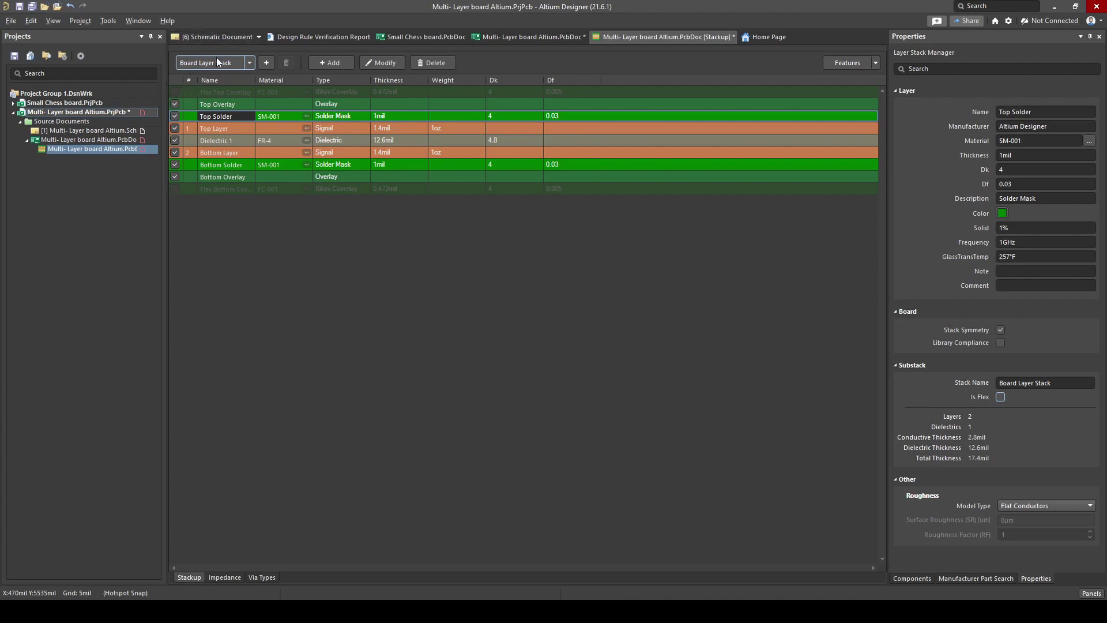
Step: Try disabling the top and bottom signal layers in the Flex stack, restore them, and return to the Board Layer Stack
left_click(216, 60)
left_click(211, 92)
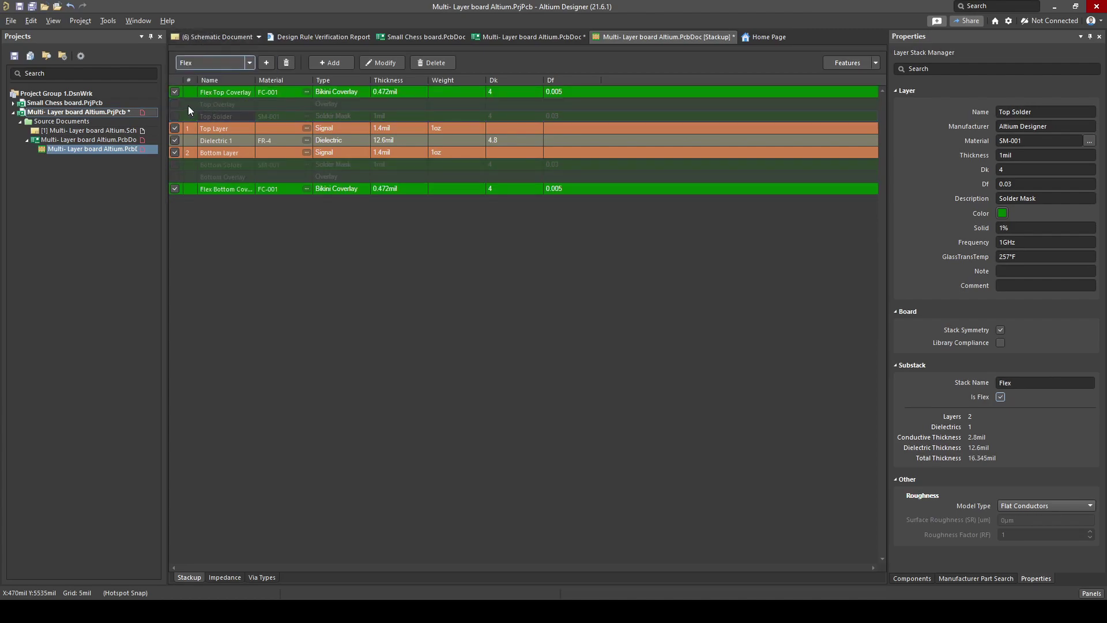
left_click(175, 153)
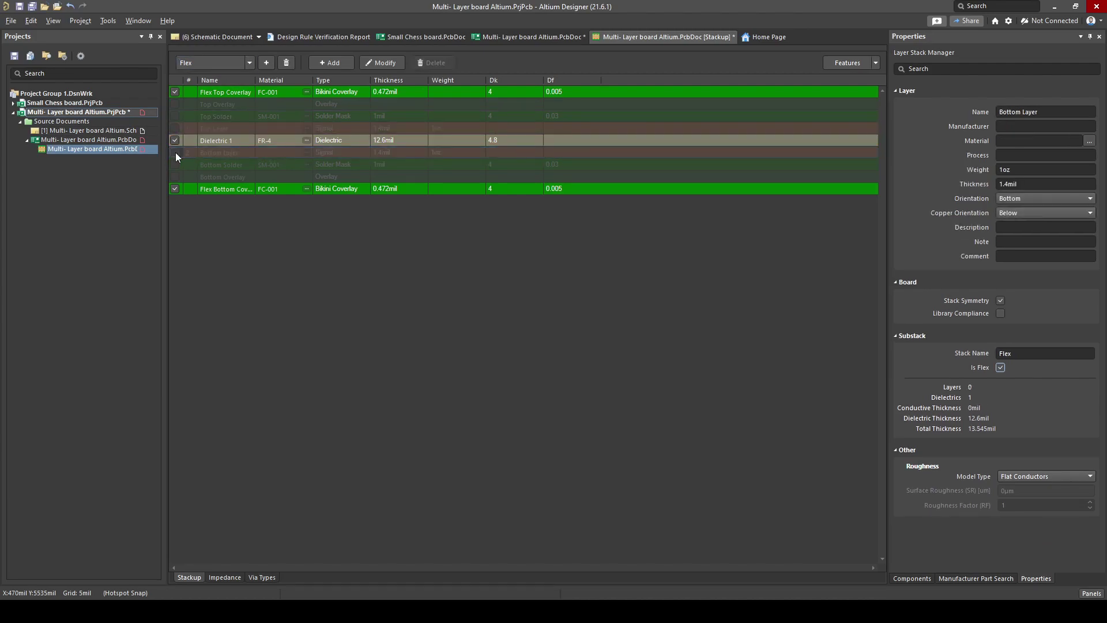
left_click(247, 61)
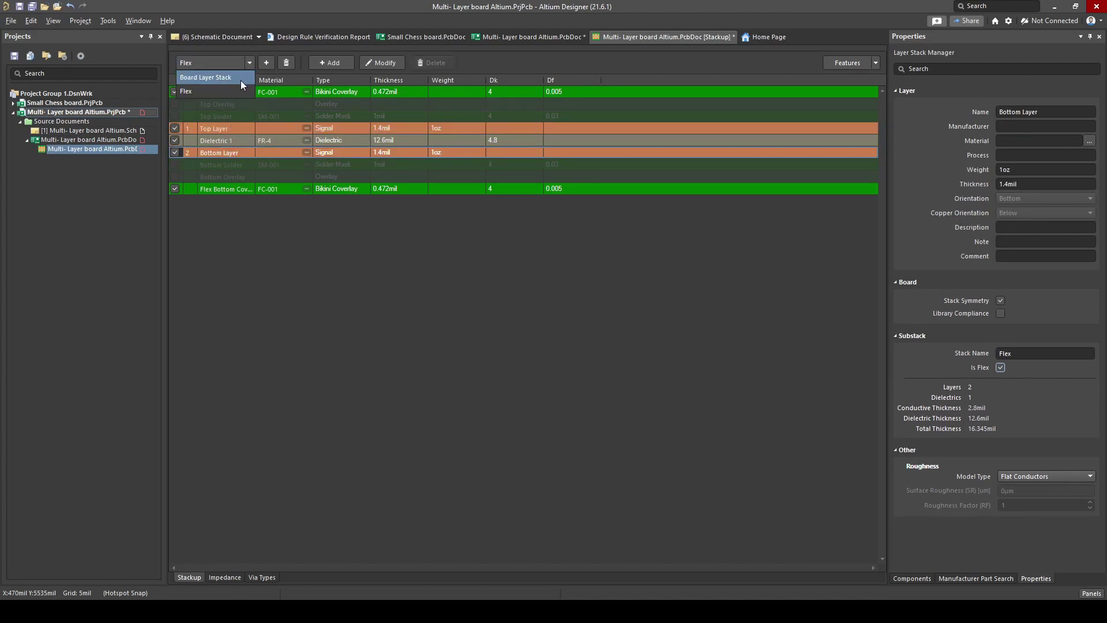
left_click(240, 79)
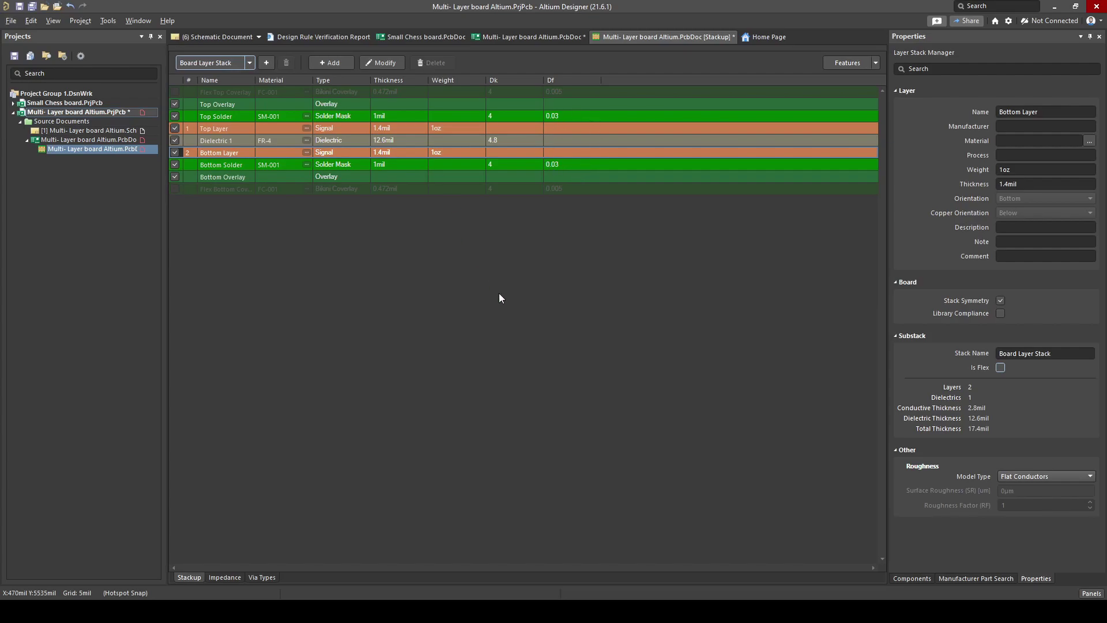
Step: Return to the PCB document, inspect the hand-shaped board in 3D, and go back to the 2D layout
key("ctrl+Tab")
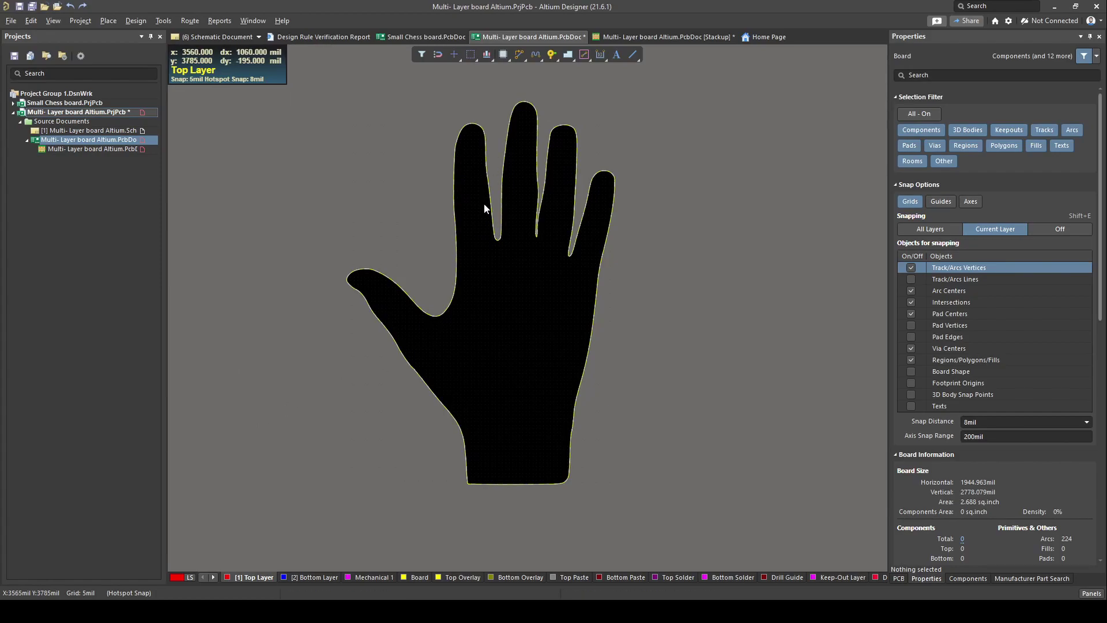
left_click(546, 302)
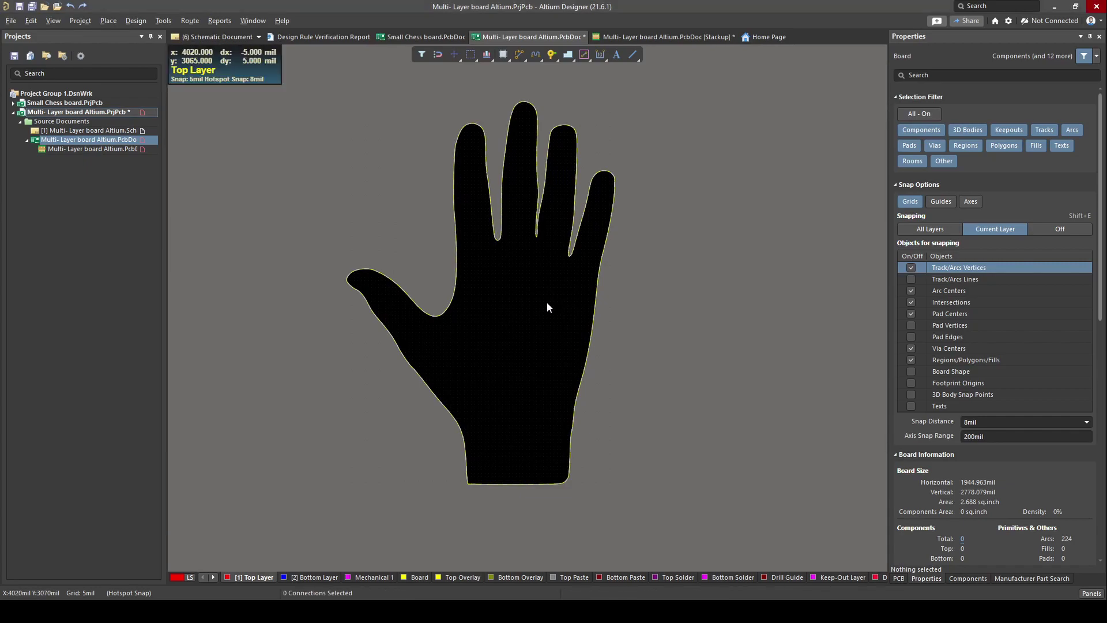
key("3")
right_click_drag(543, 329, 265, 282, "shift")
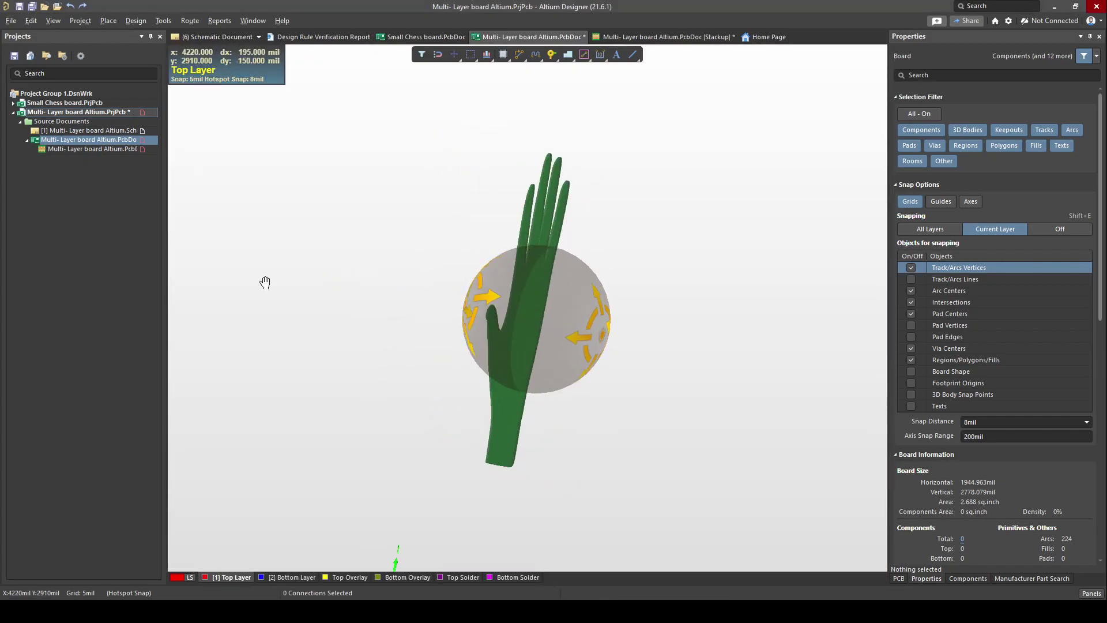
key("0")
key("2")
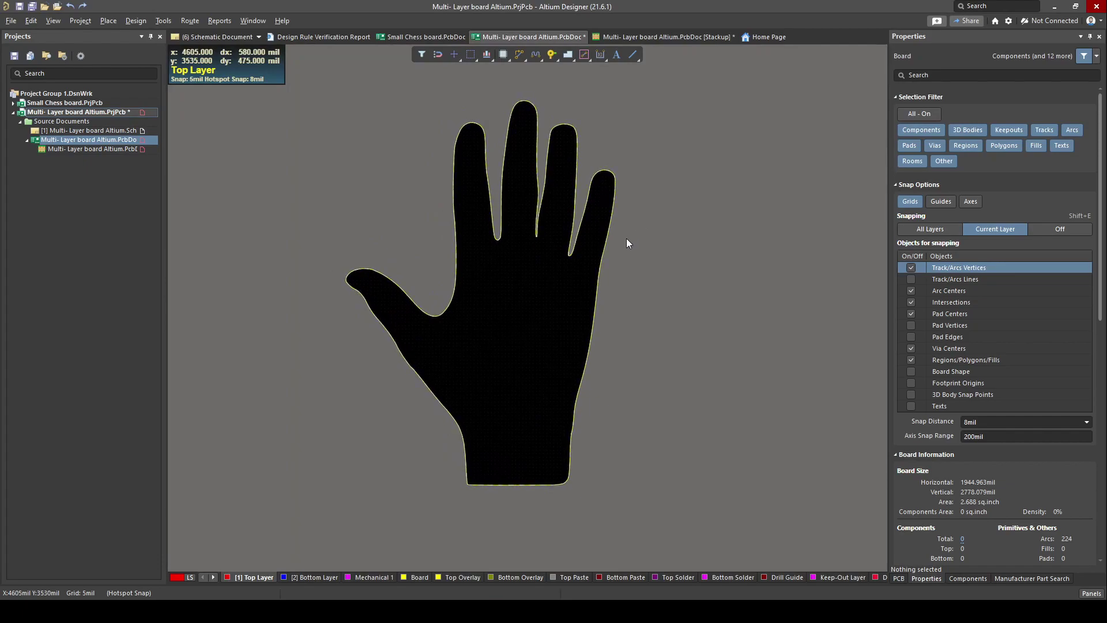
Step: Switch the hand-shaped board to Board Planning Mode
key("1")
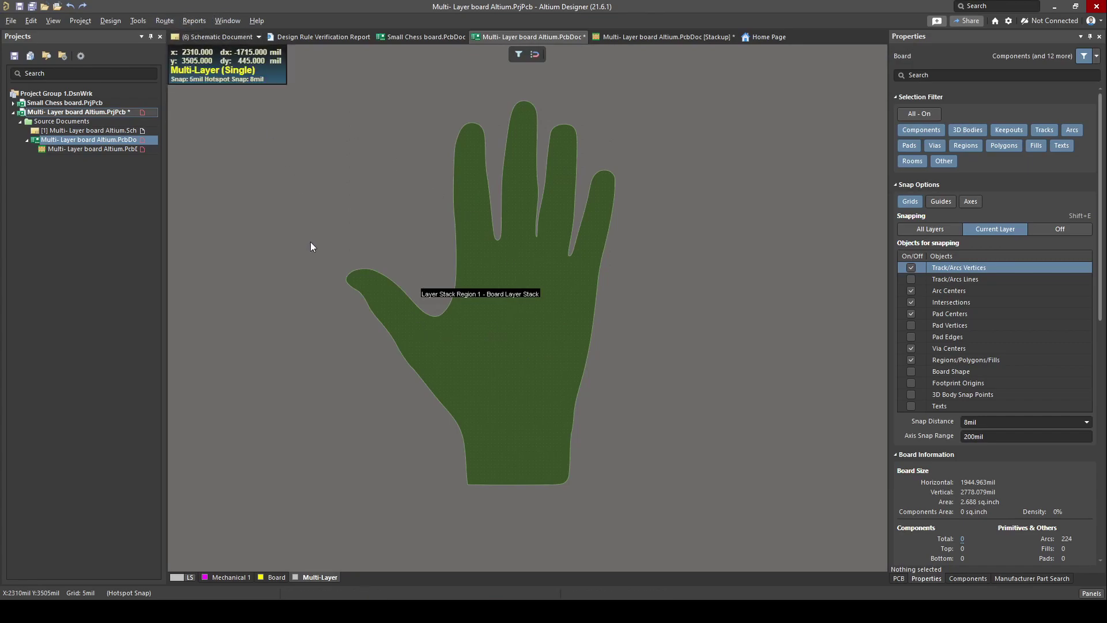
left_click(53, 21)
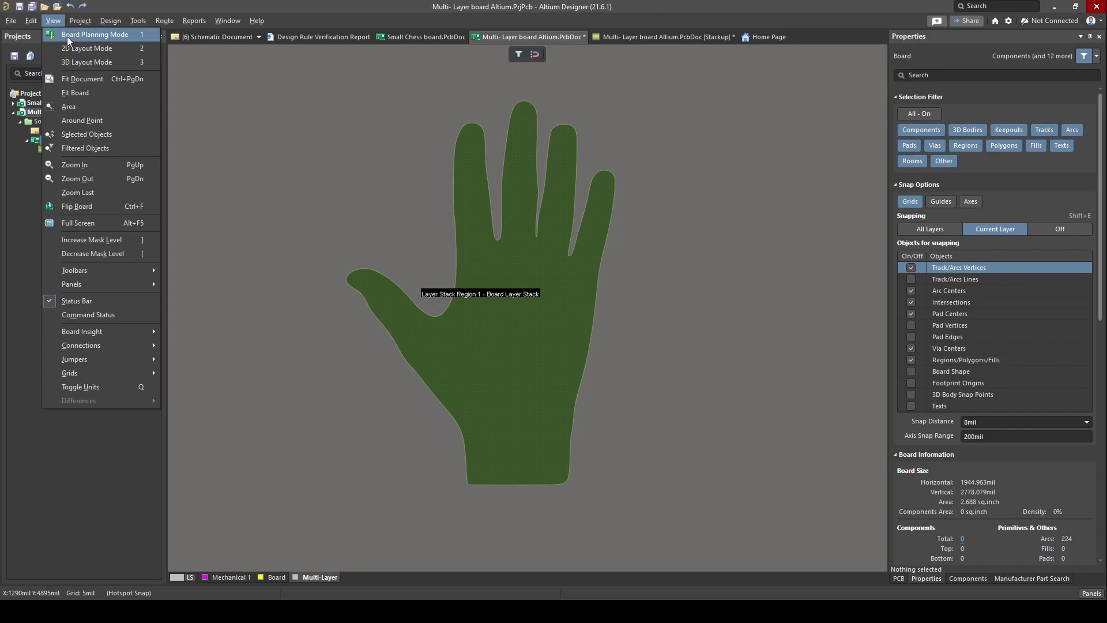
left_click(67, 38)
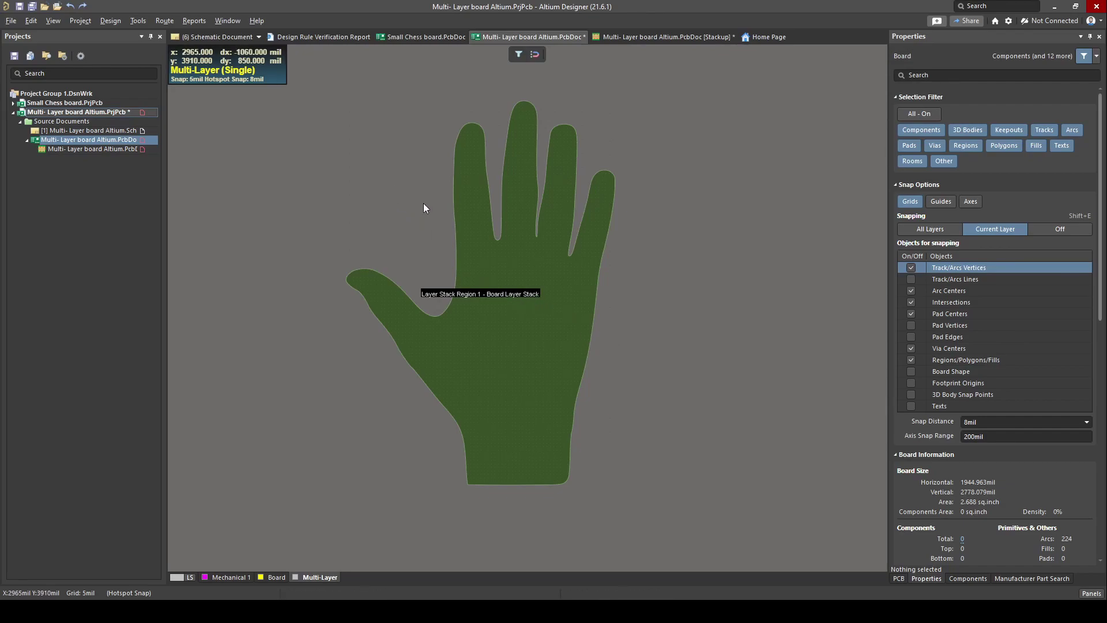
Step: Define a split line across the base of the thumb, from its outer edge to its inner edge
left_click(109, 21)
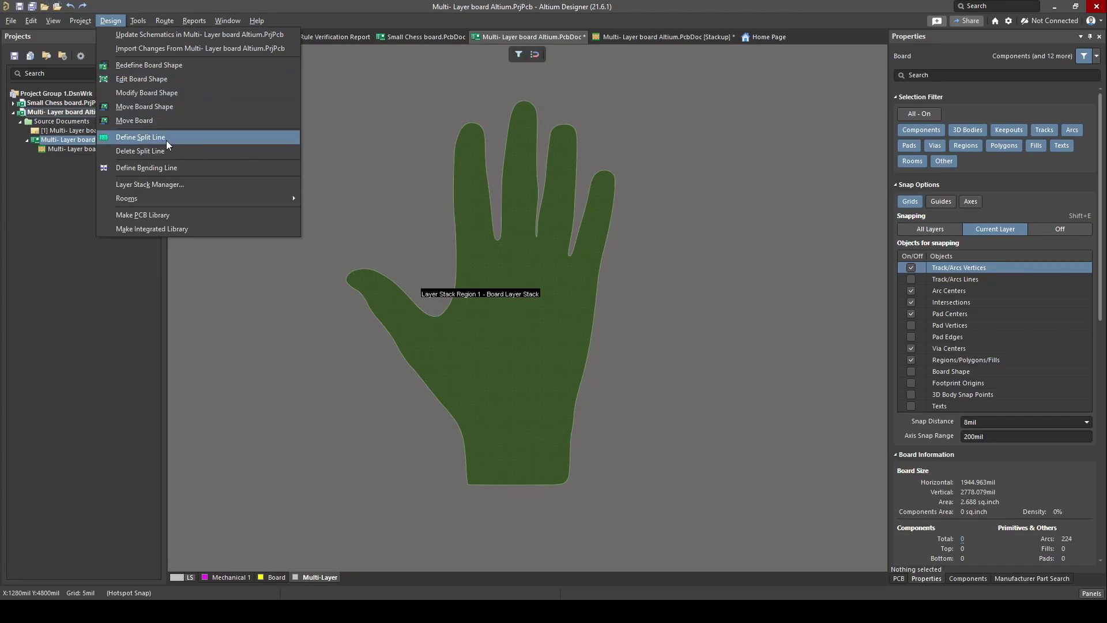
left_click(140, 138)
left_click(416, 305)
left_click(384, 328)
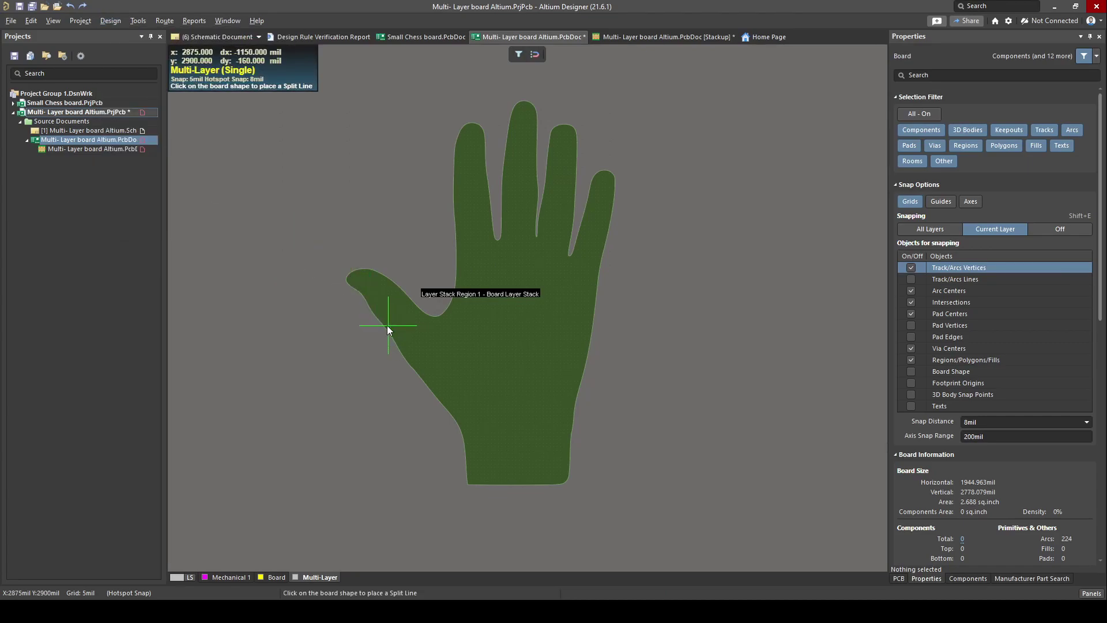
scroll(396, 319, "up", 4, "ctrl")
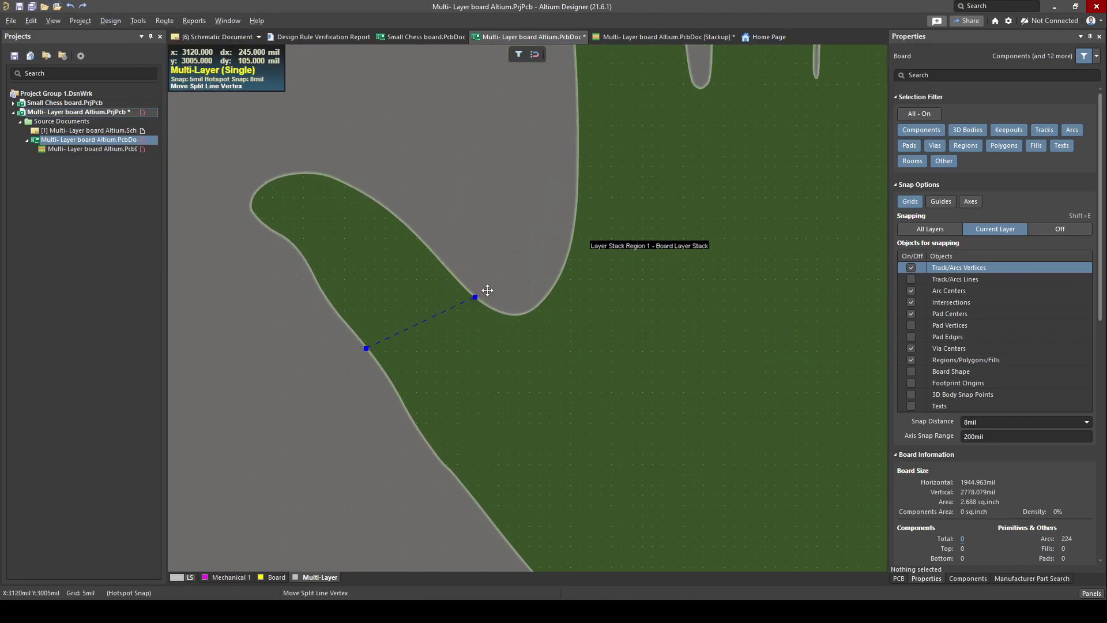
left_click(488, 248)
scroll(481, 225, "down", 2, "ctrl")
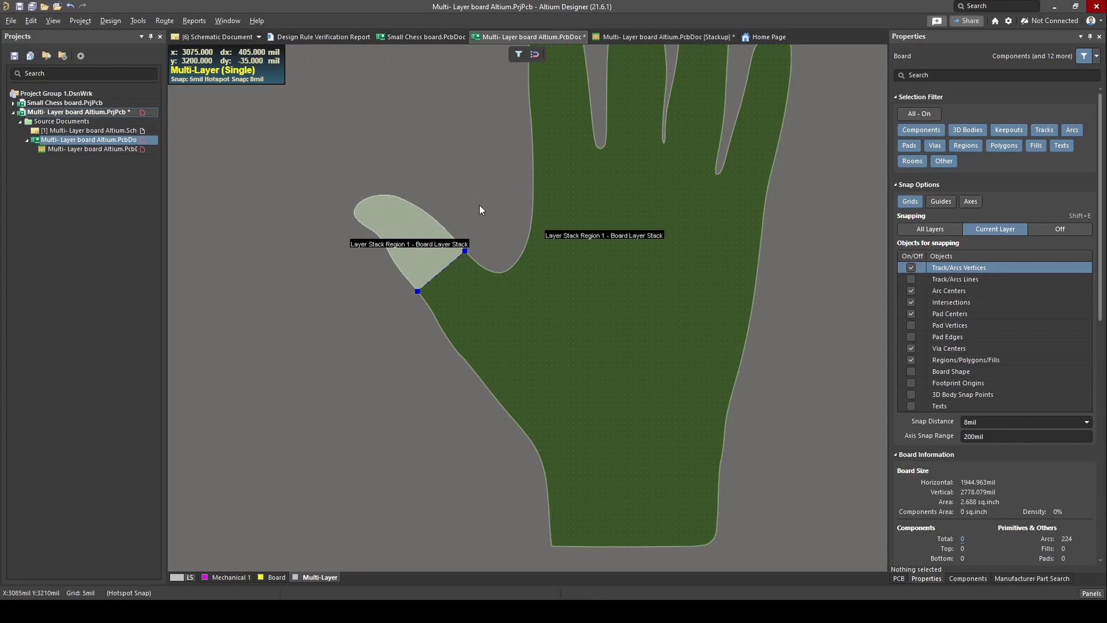
Step: Define a second split line across the thumb, slightly nearer the tip than the first, to isolate a narrow band
left_click(118, 20)
left_click(144, 137)
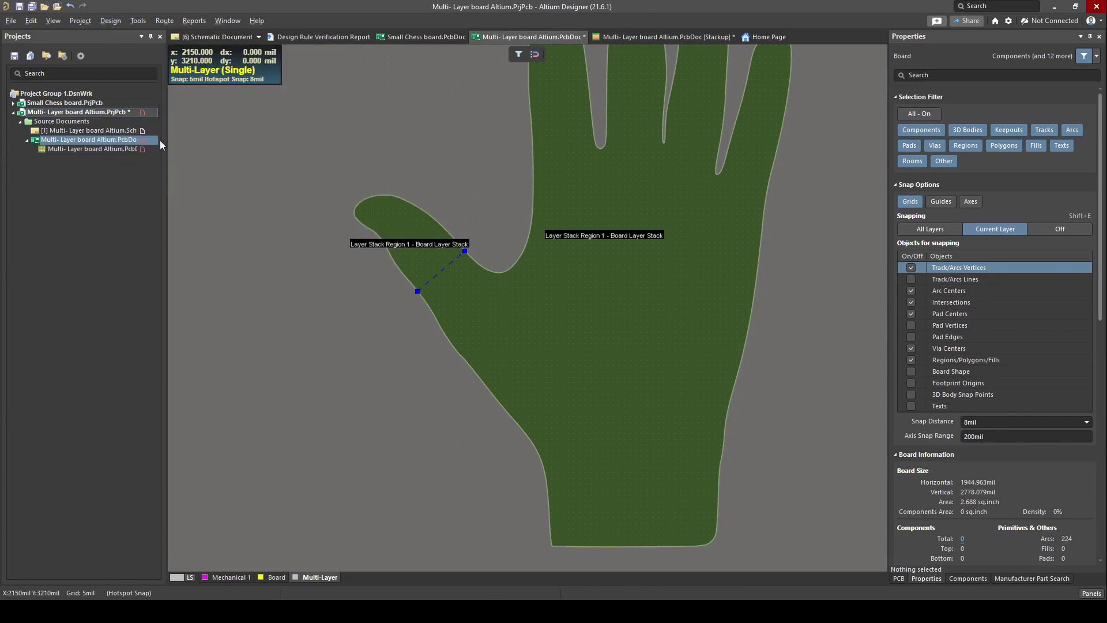
left_click(399, 270)
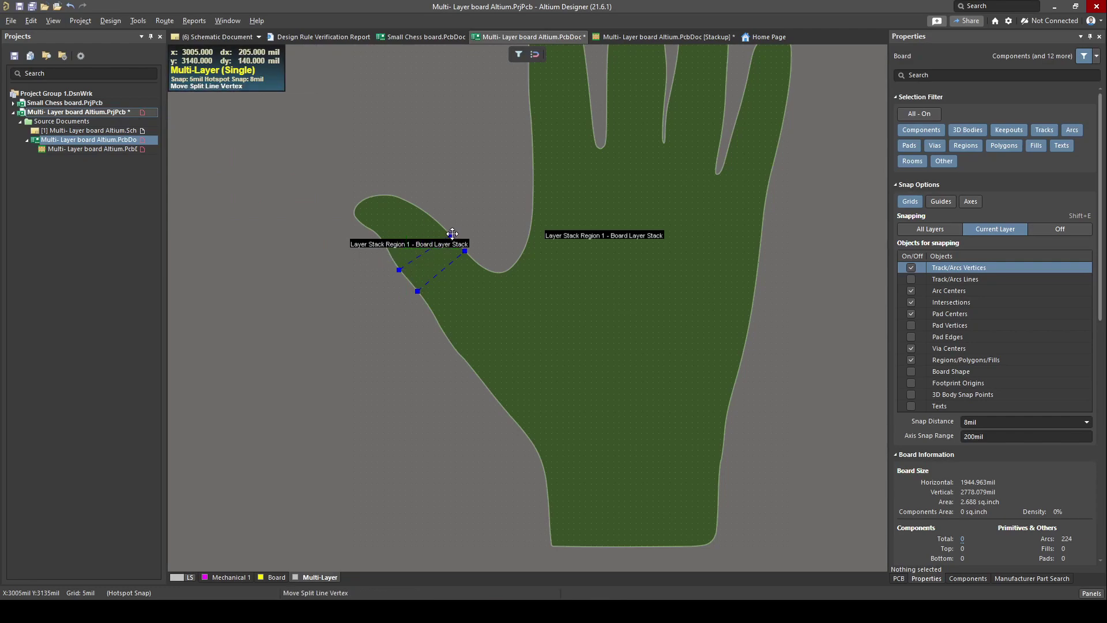
left_click(451, 231)
scroll(450, 231, "up", 3, "ctrl")
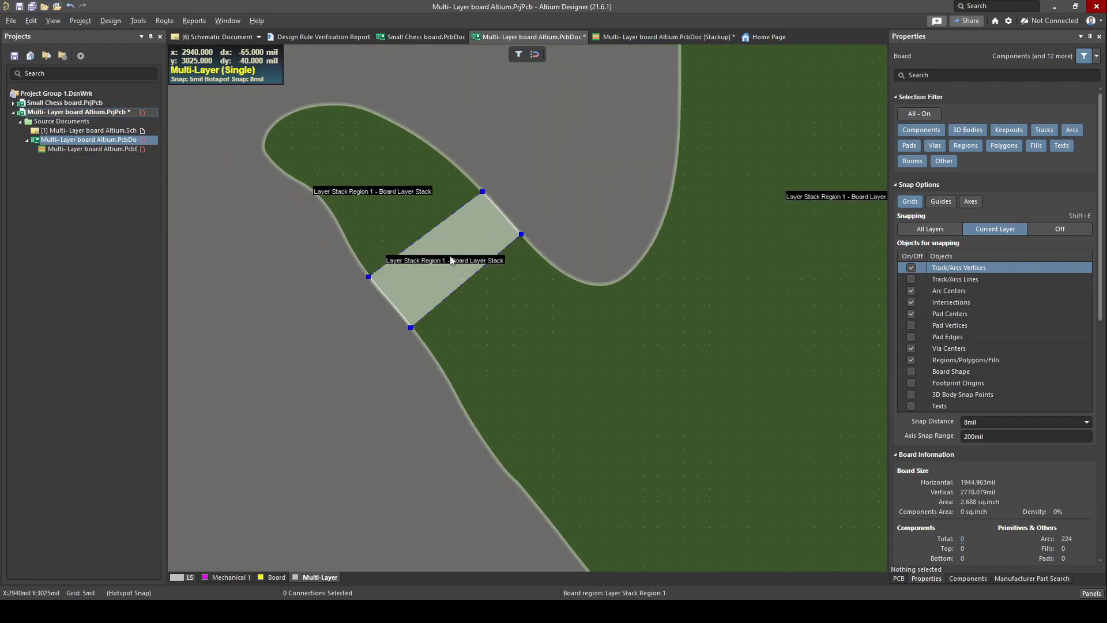
Step: Examine the separate board regions formed by the split lines across the thumb and the other four fingers
left_click(359, 139)
left_click(535, 317)
left_click(328, 120)
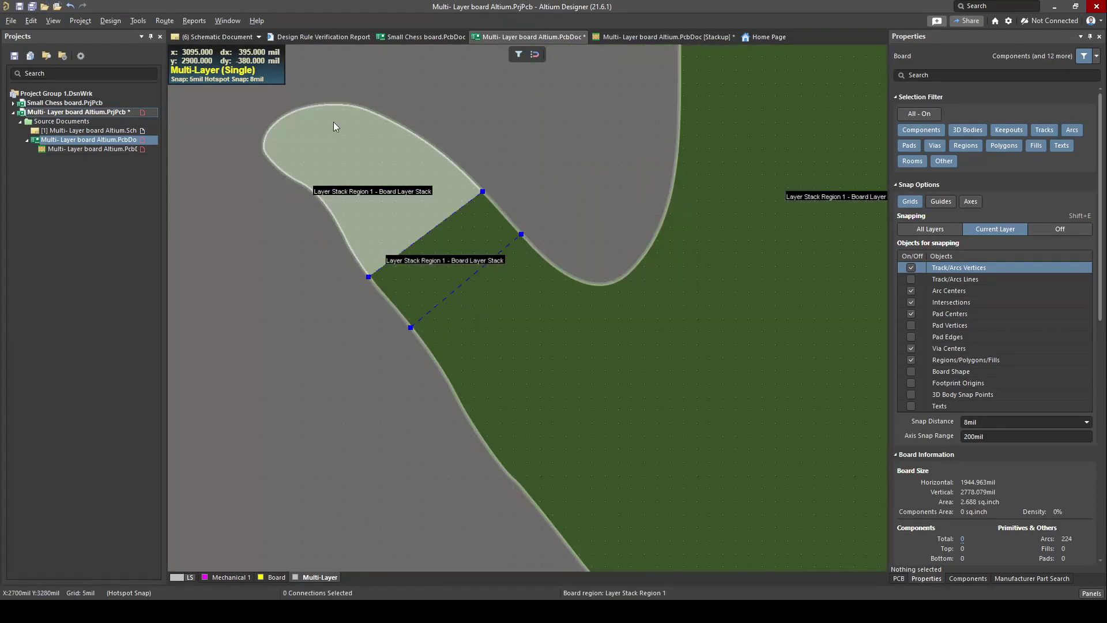
scroll(610, 226, "down", 3, "ctrl")
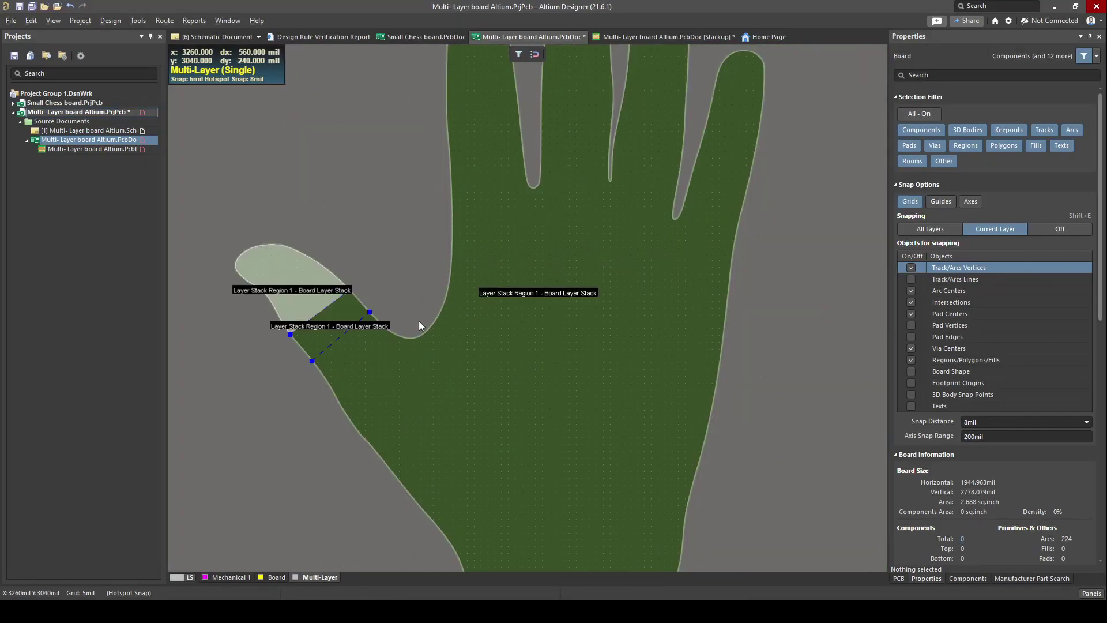
scroll(358, 262, "down", 2, "ctrl")
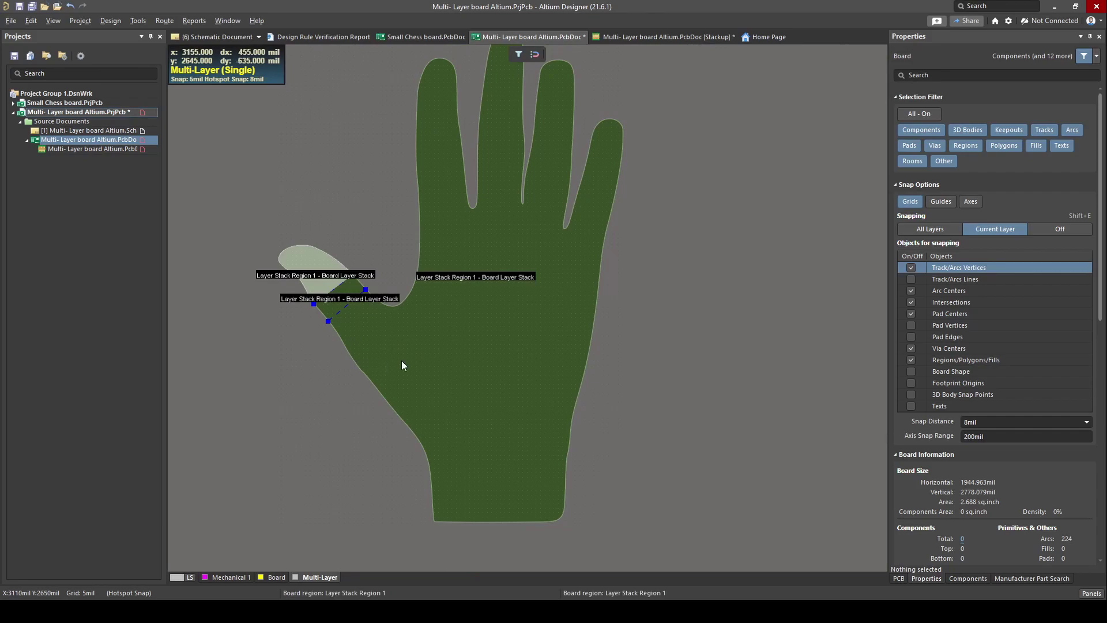
scroll(314, 306, "up", 5, "ctrl")
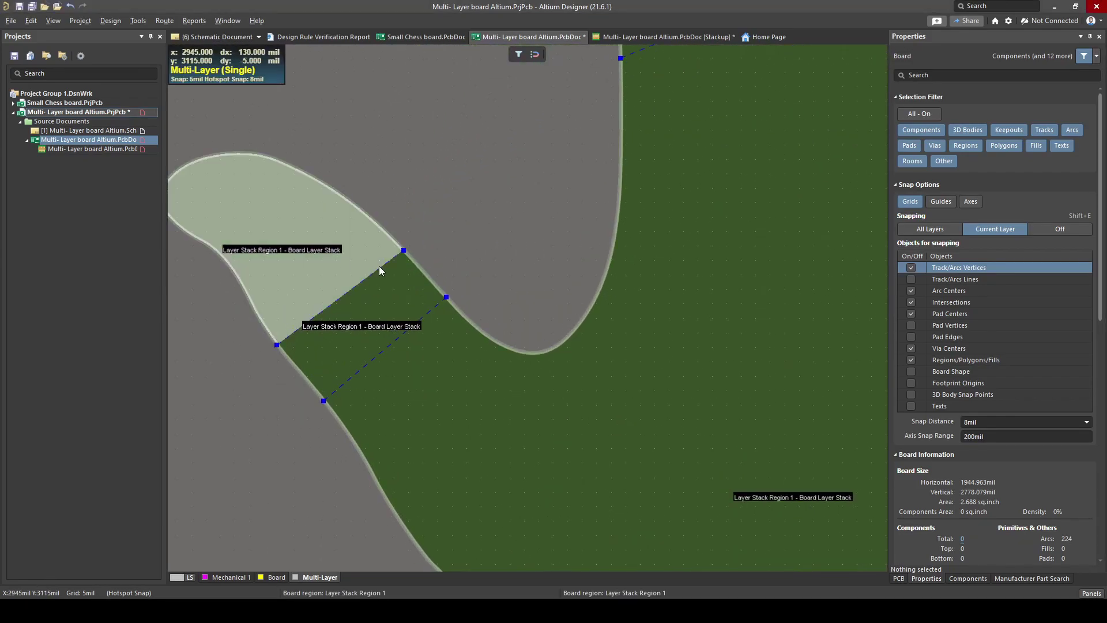
scroll(383, 233, "down", 6, "ctrl")
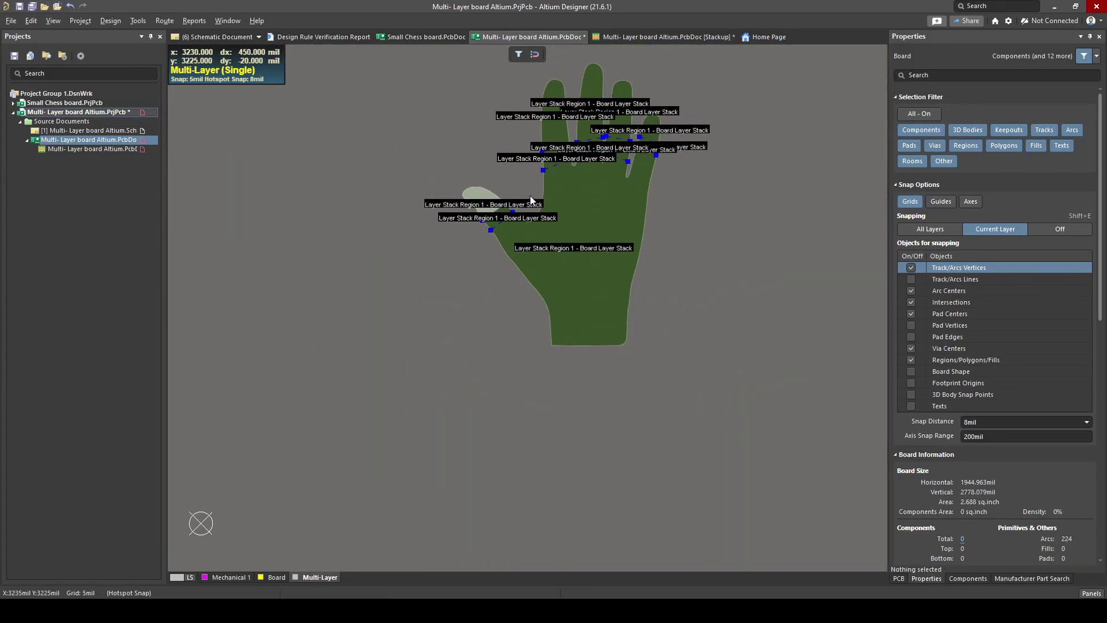
scroll(530, 195, "up", 3, "ctrl")
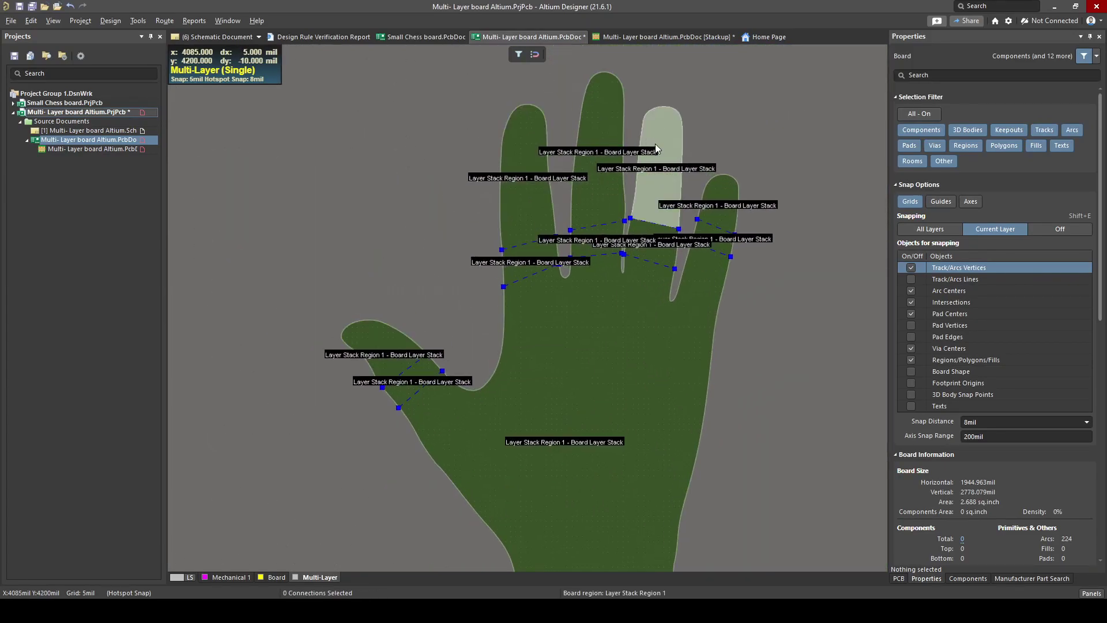
left_click(111, 21)
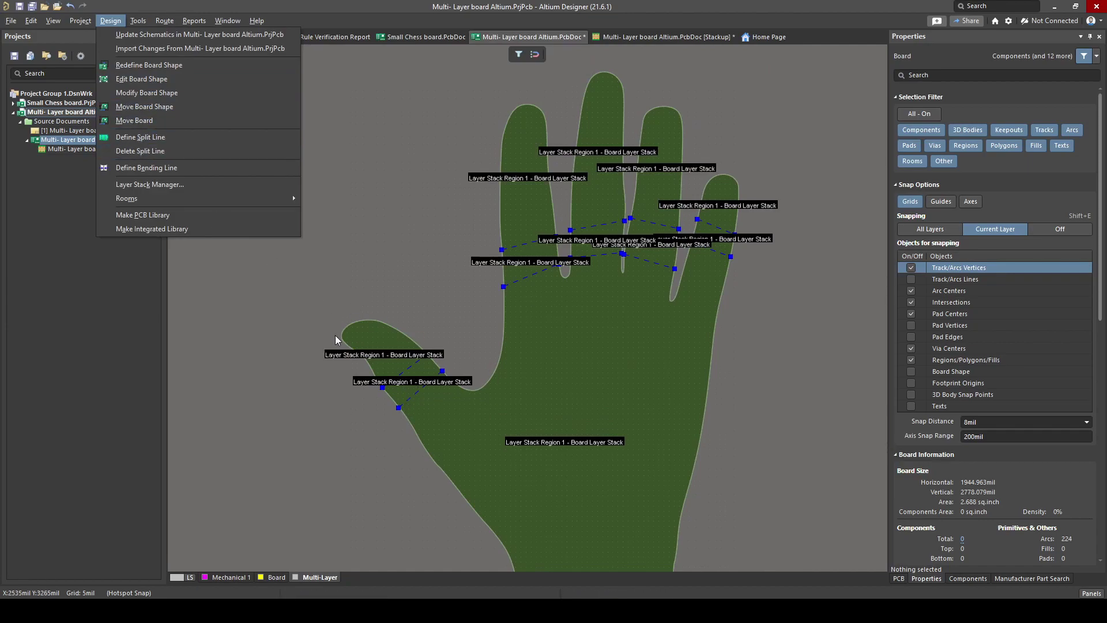
left_click(382, 348)
scroll(415, 362, "up", 4, "ctrl")
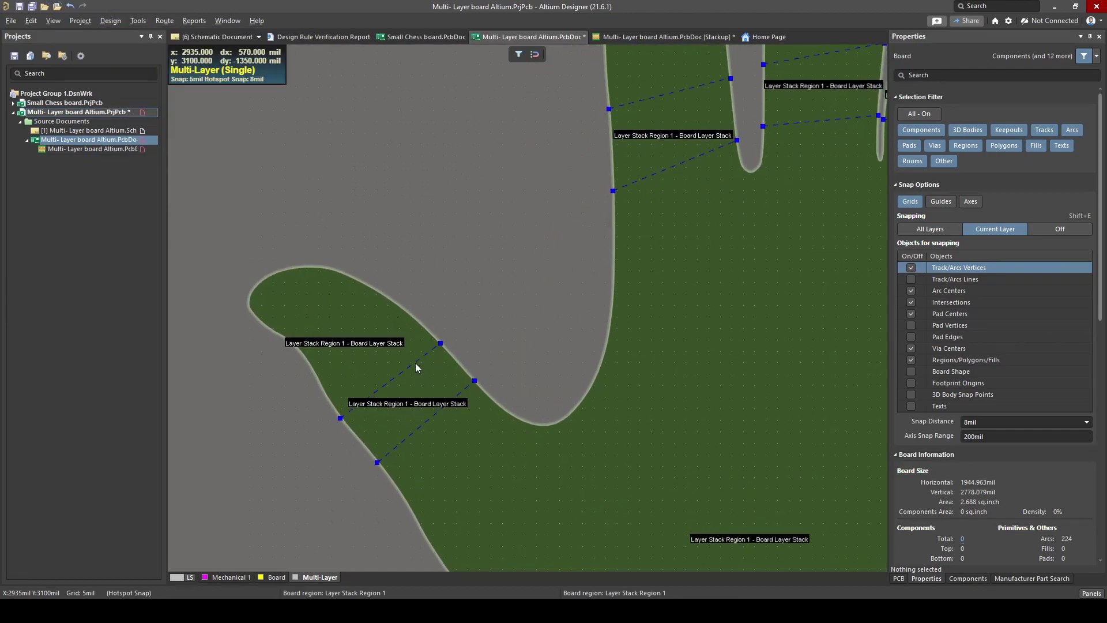
left_click(481, 325)
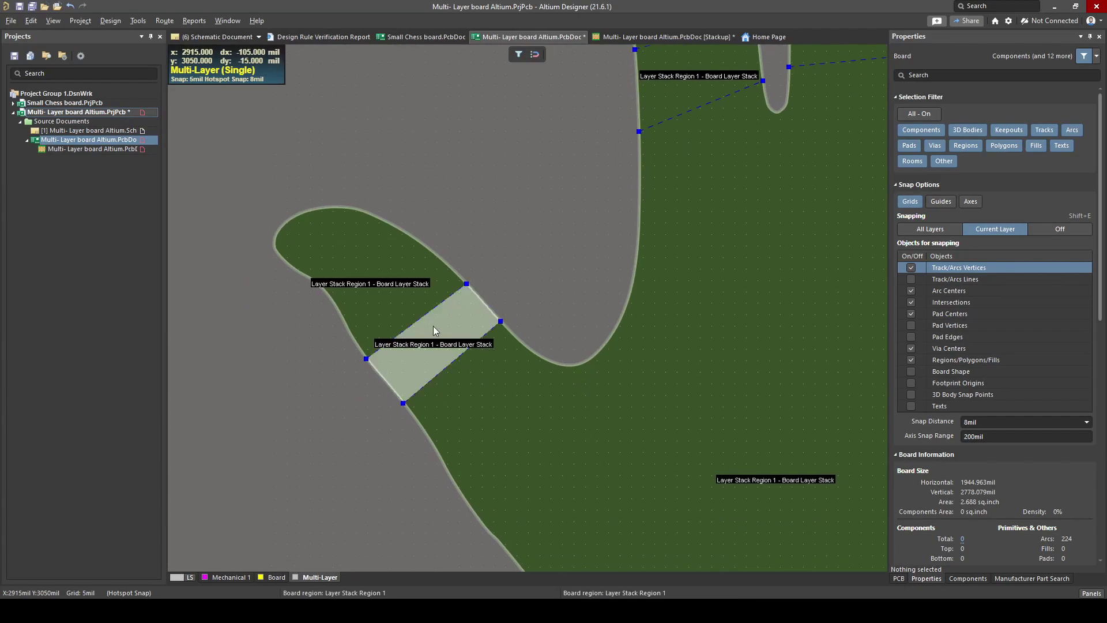
Step: Open the board's layer stackup document, save it, and display its Flex stack
double_click(92, 148)
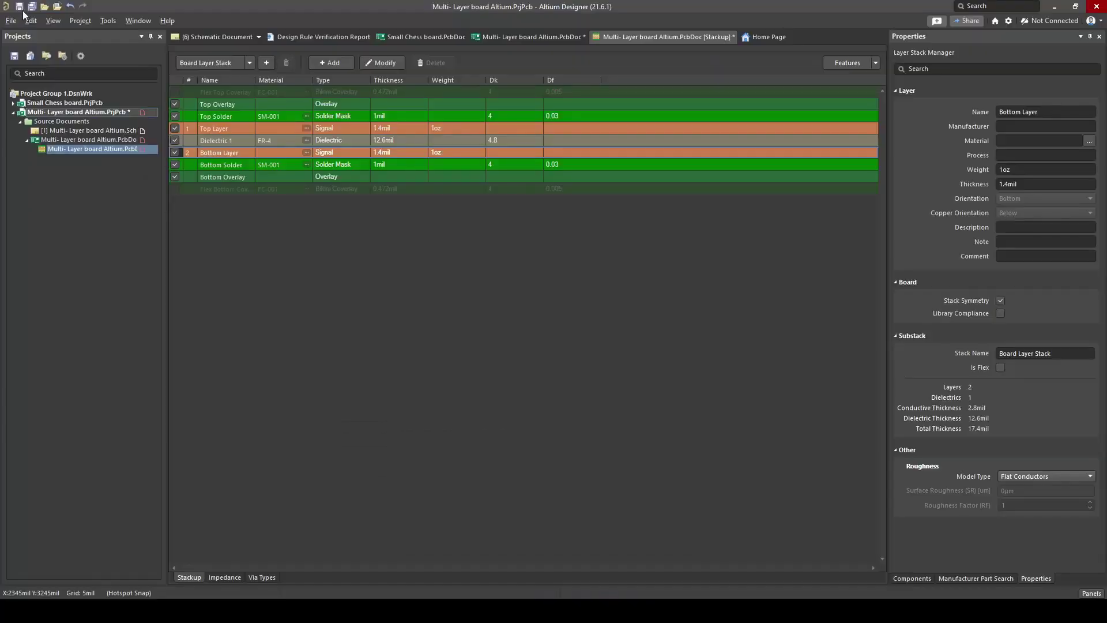
left_click(19, 6)
left_click(202, 67)
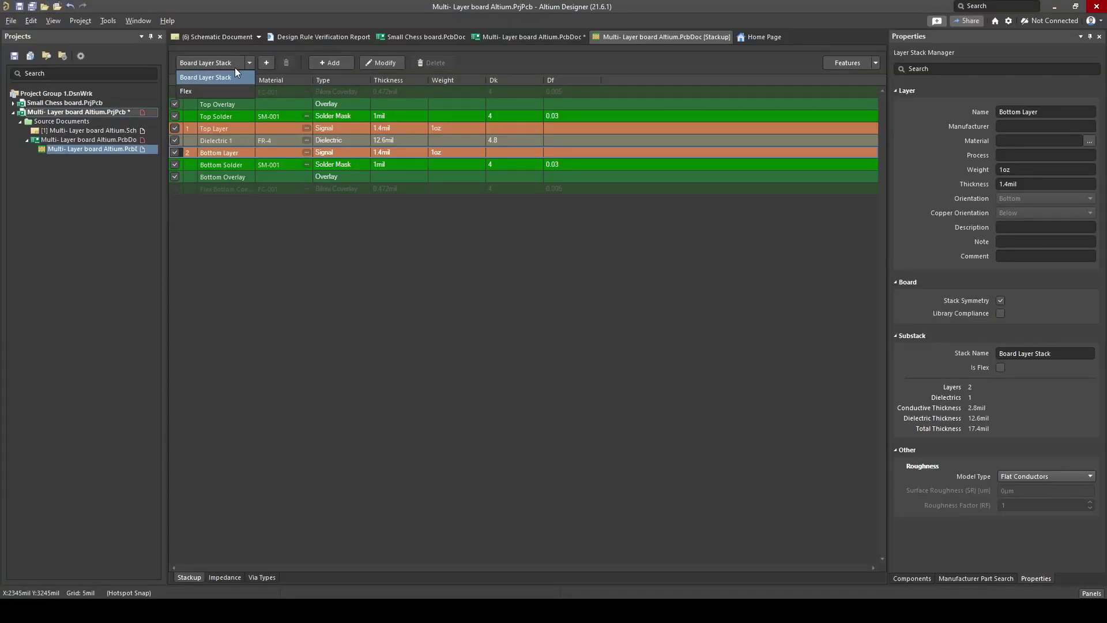
left_click(217, 89)
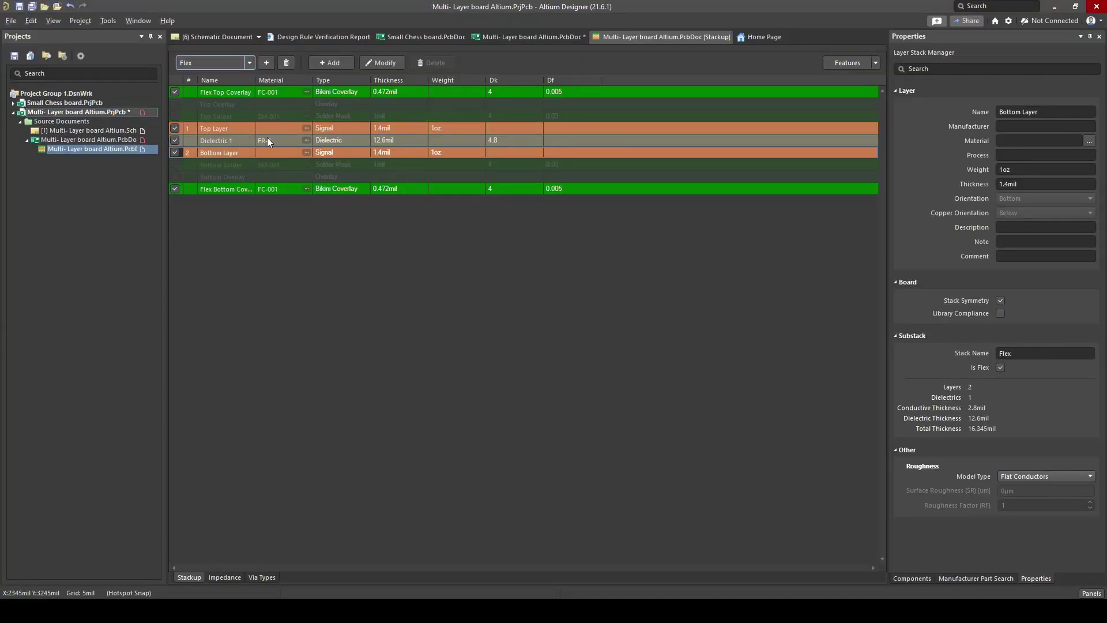
Step: Assign the Flex layer stack to the narrow board region across the thumb in the PCB document
double_click(102, 139)
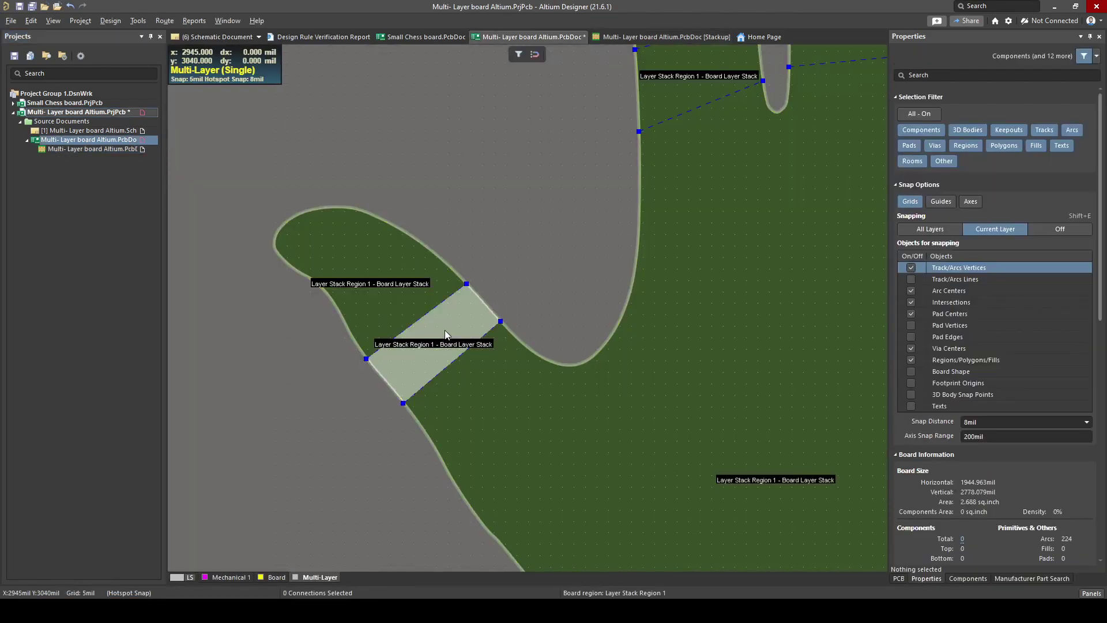
double_click(444, 332)
left_click(500, 296)
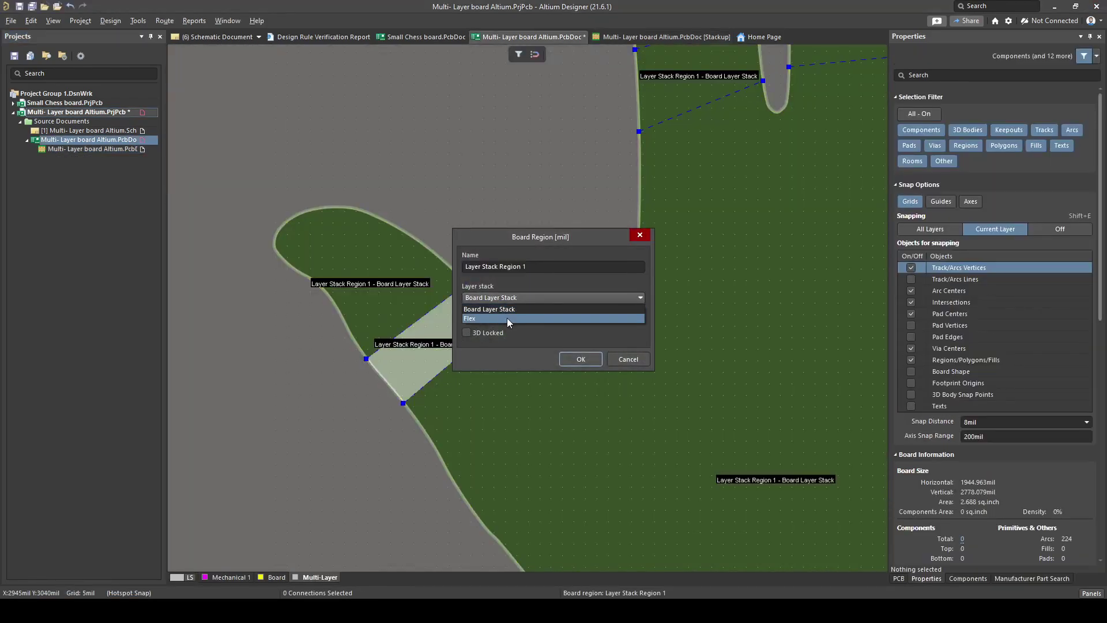
left_click(507, 318)
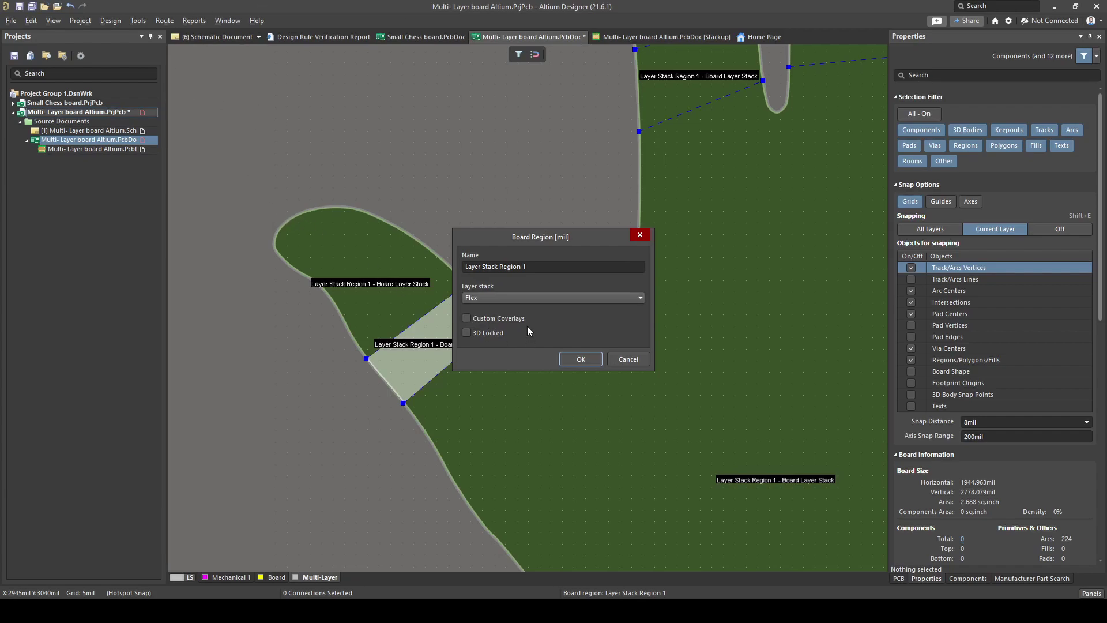
left_click(586, 360)
Step: Reposition the thumb region's bending line so it runs between the midpoints of the thumb's outer and inner edges
scroll(444, 380, "up", 4, "ctrl")
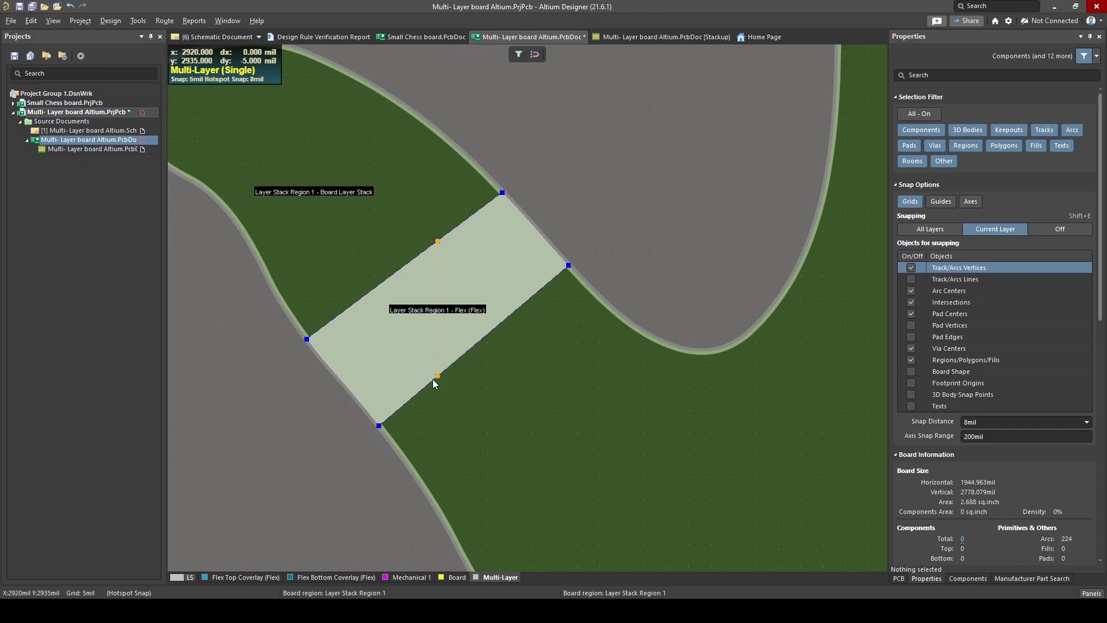
left_click_drag(437, 377, 345, 384)
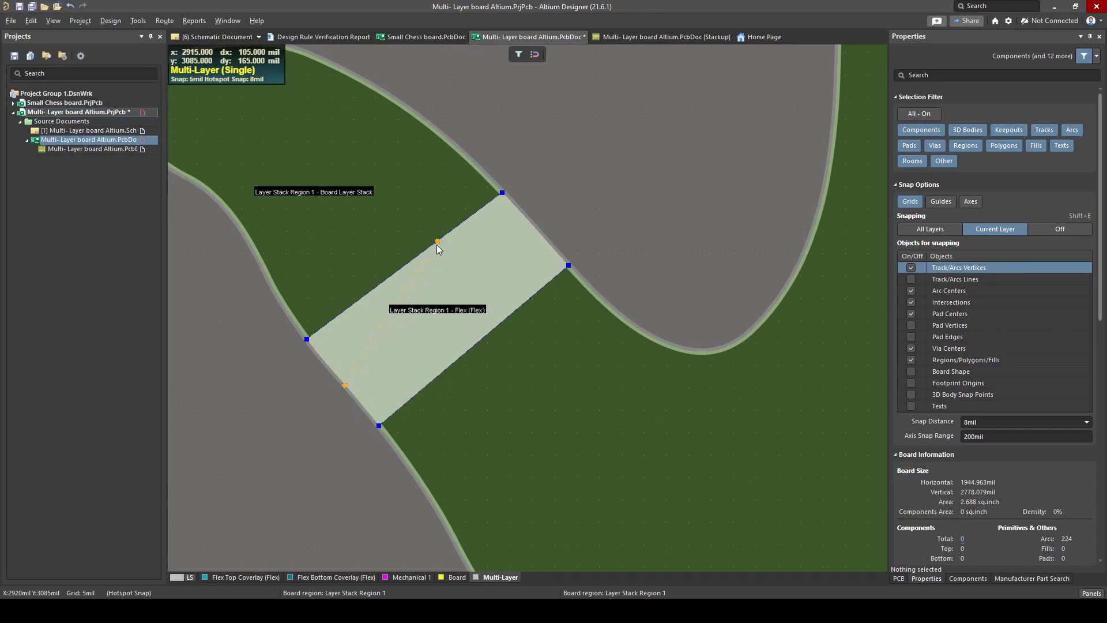
left_click_drag(438, 242, 563, 225)
scroll(428, 307, "down", 2, "ctrl")
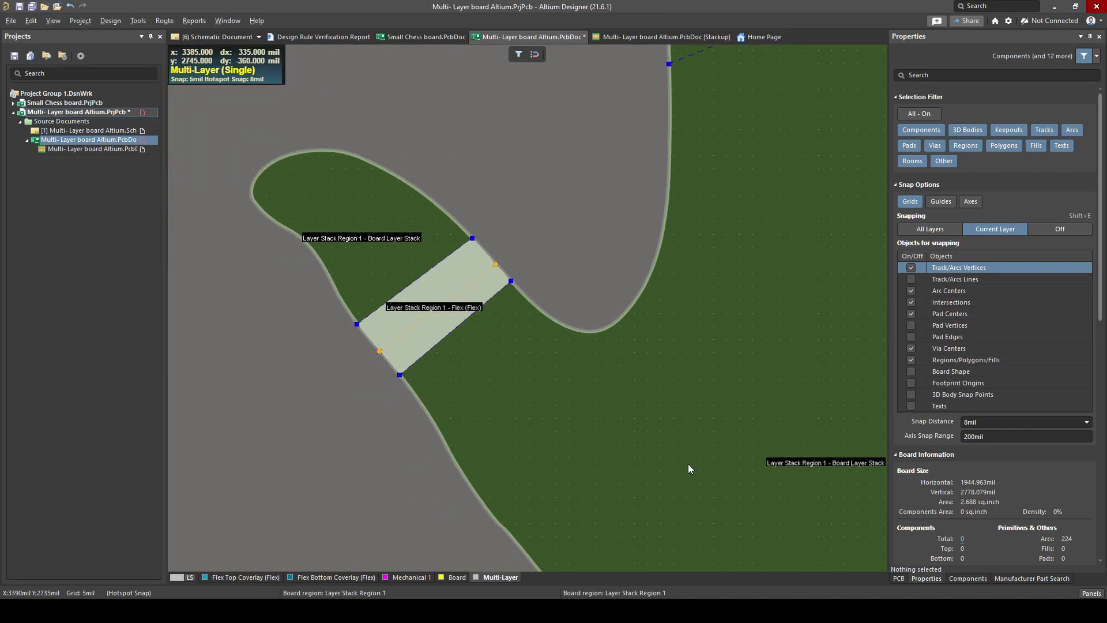
Step: Set the thumb's bending line to a bending angle of 180 and a fold index of 1
scroll(363, 350, "up", 3, "ctrl")
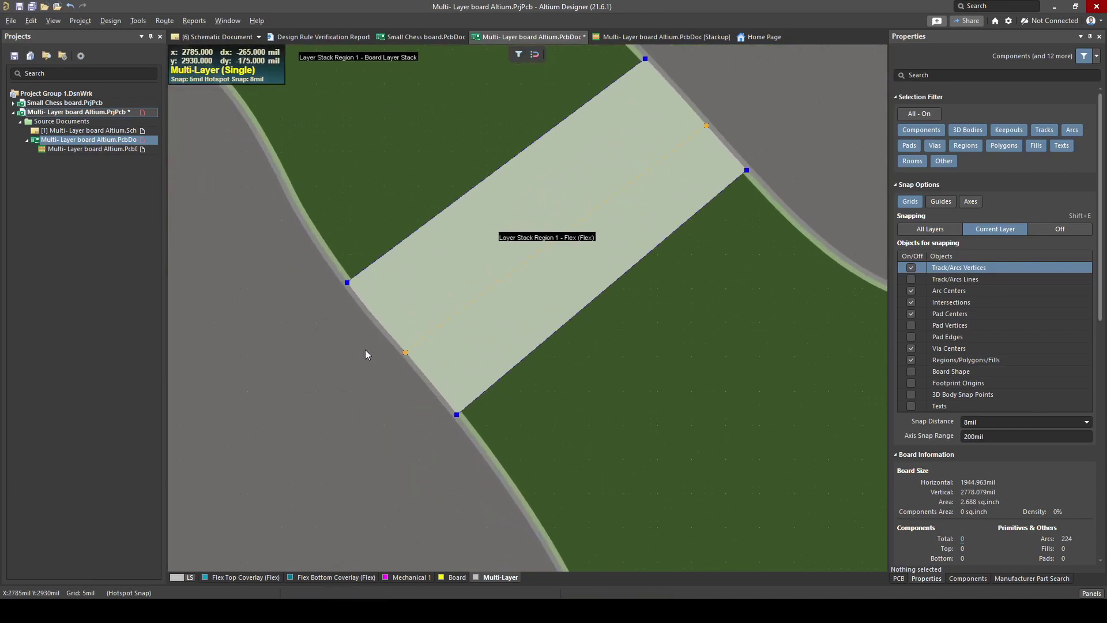
left_click(404, 353)
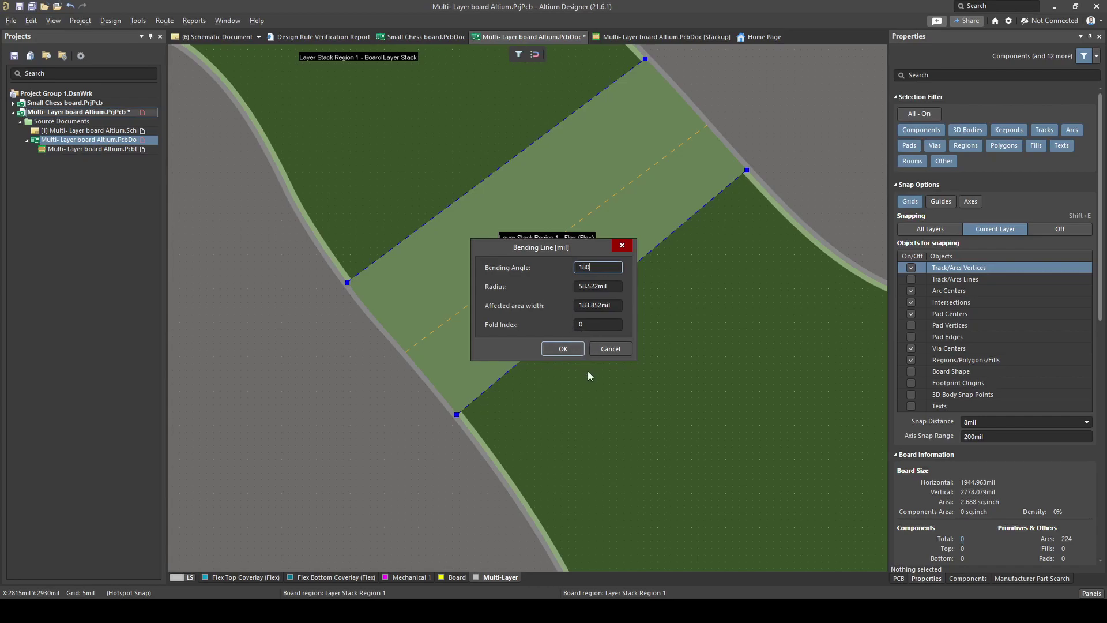
left_click(579, 325)
type("1")
left_click(563, 349)
Step: Assign the Flex layer stack to the region at the base of the index finger and enable custom coverlays
scroll(740, 195, "down", 3, "ctrl")
scroll(739, 194, "down", 2, "ctrl")
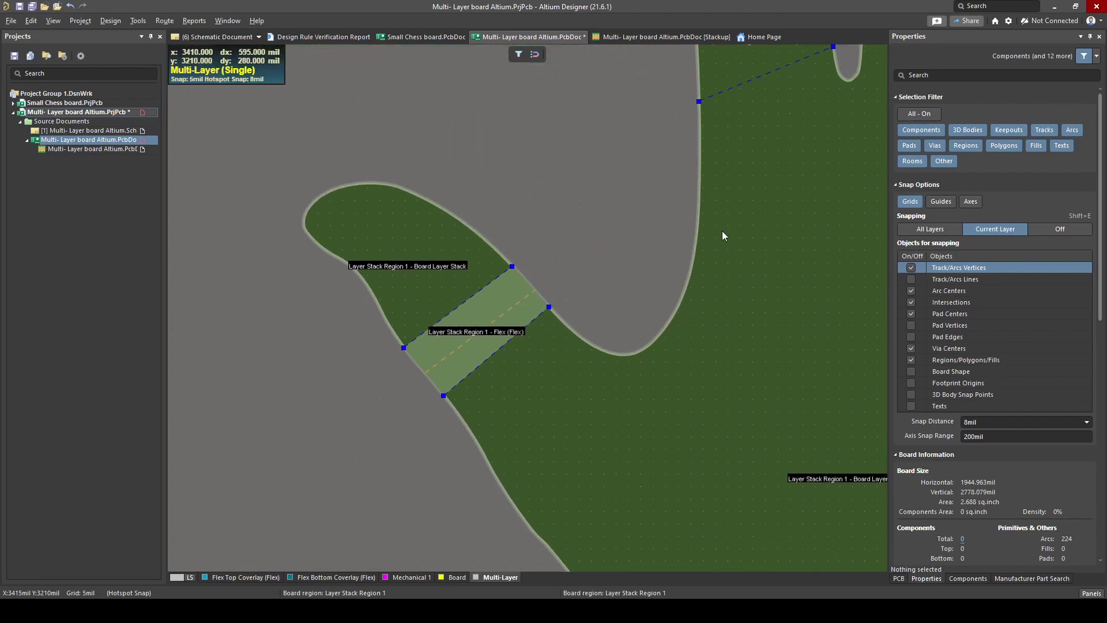
scroll(622, 173, "down", 2, "ctrl")
scroll(614, 171, "up", 4, "ctrl")
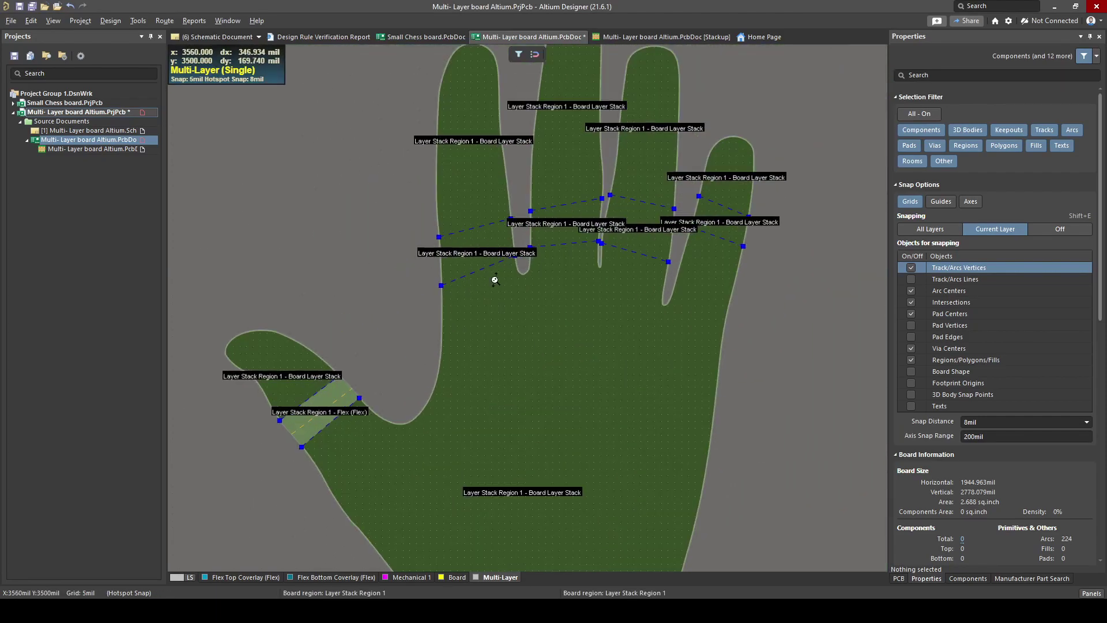
double_click(553, 254)
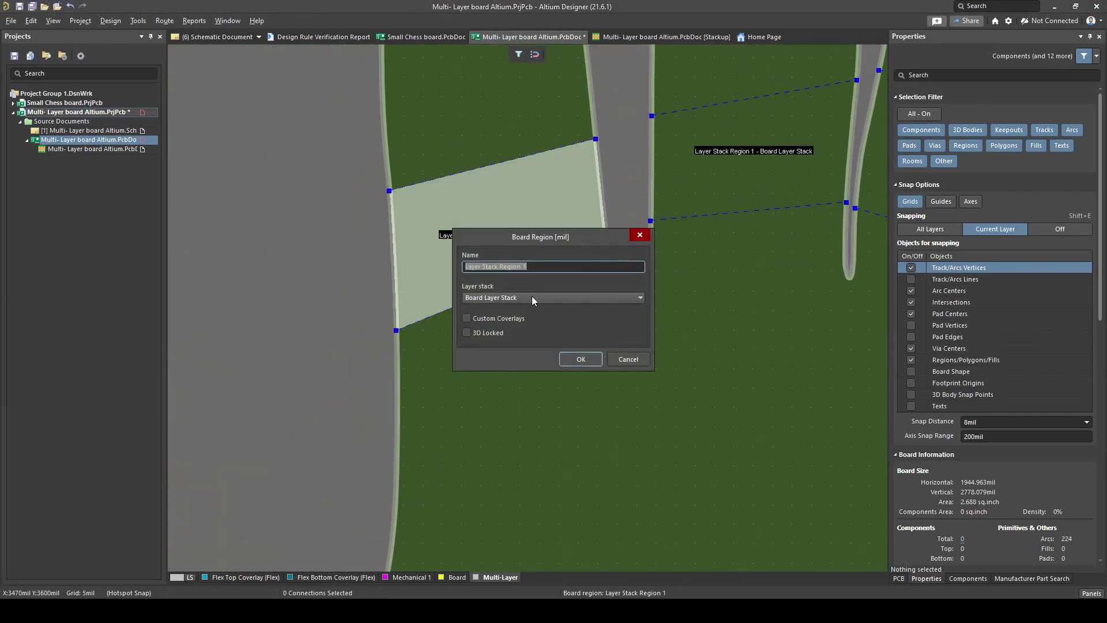
left_click(532, 297)
left_click(527, 317)
left_click(485, 318)
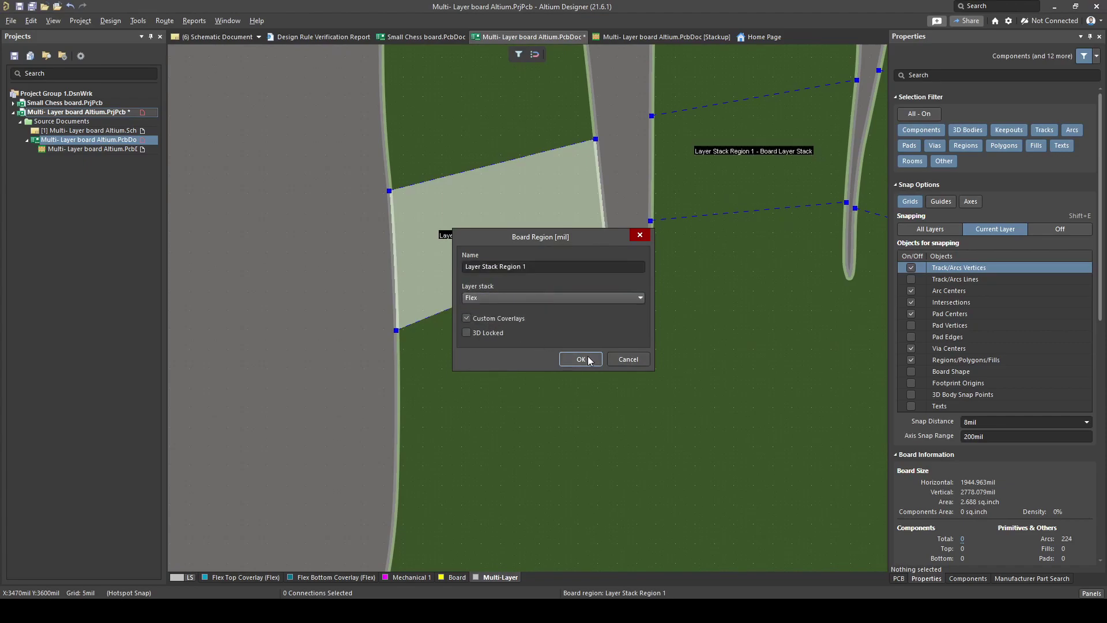
left_click(580, 359)
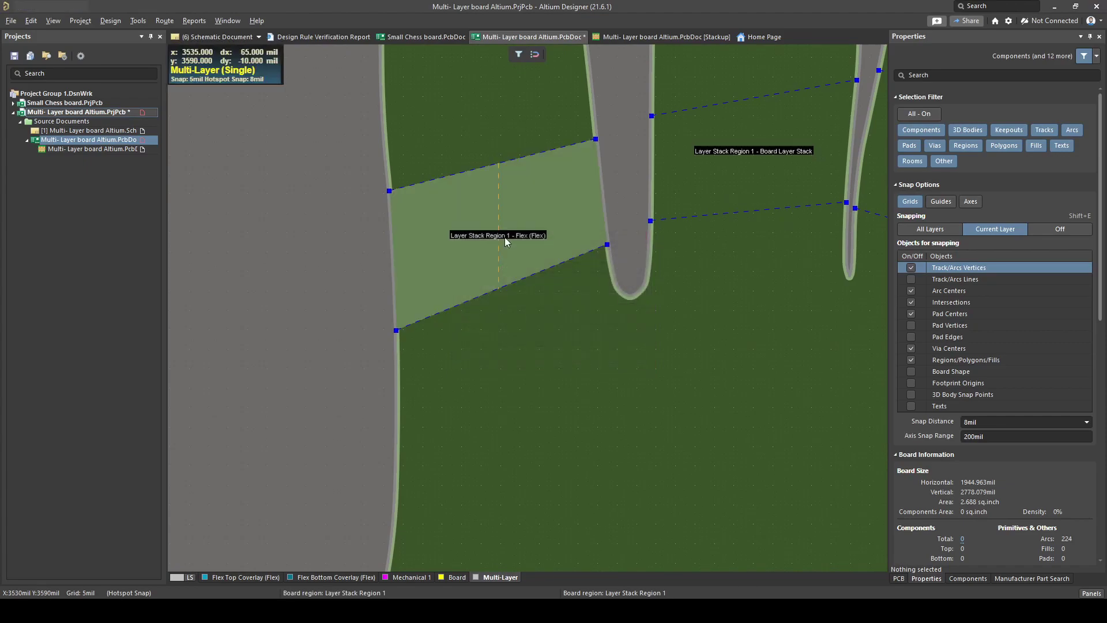
Step: Reposition the index finger's bending line to run across the finger, from its outer edge to its inner edge
left_click(497, 287)
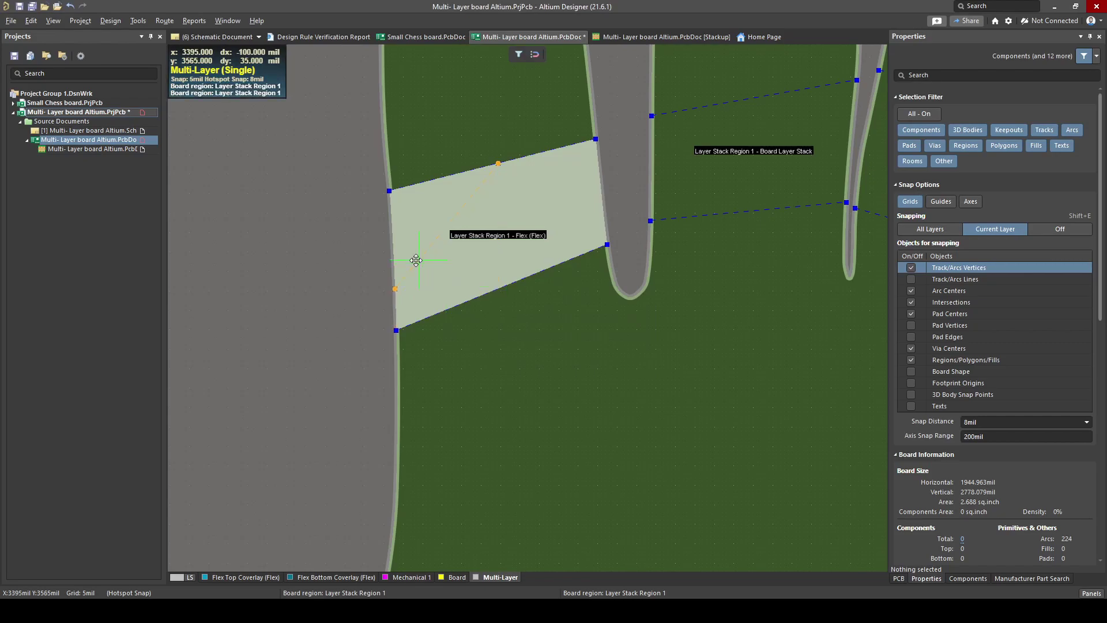
left_click(393, 253)
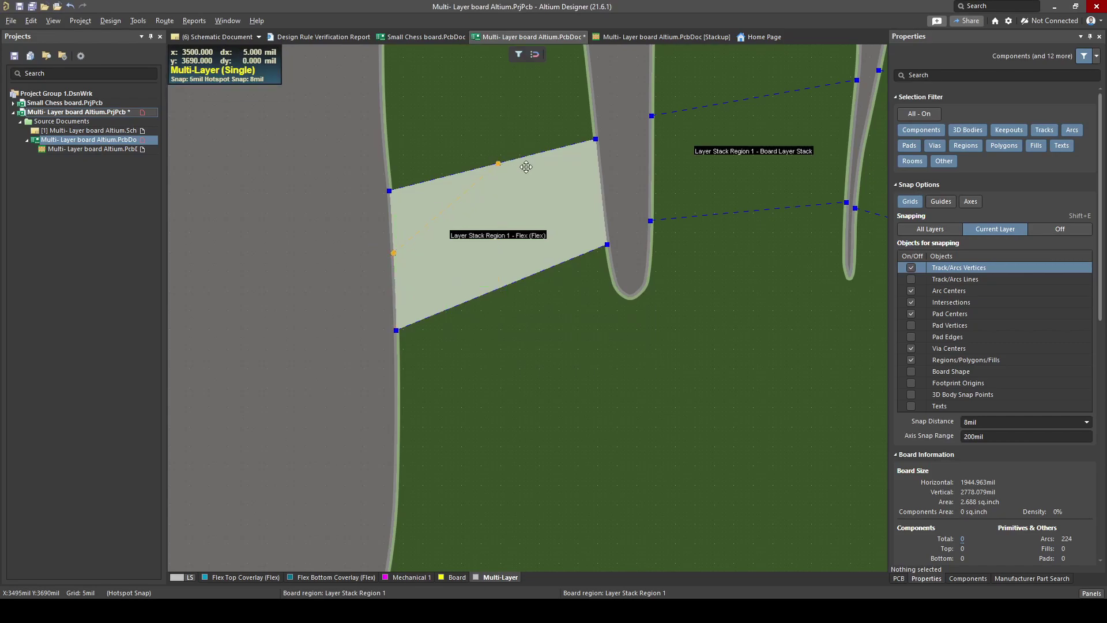
scroll(684, 168, "down", 1, "ctrl")
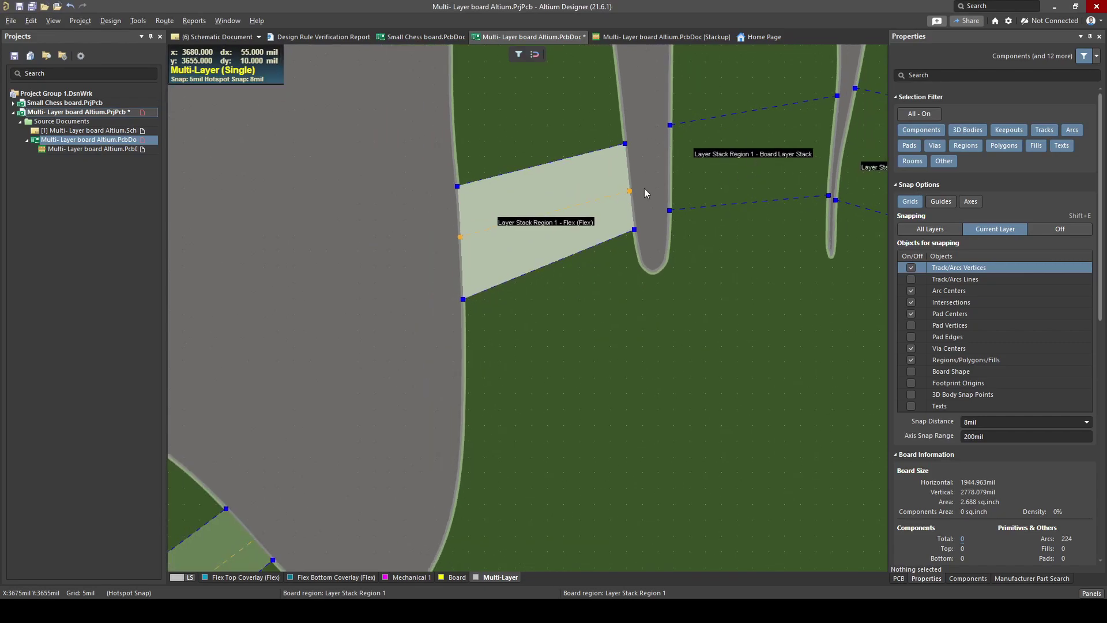
Step: Set the index finger's bending line to a bending angle of 180 and a fold index of 6
left_click(628, 191)
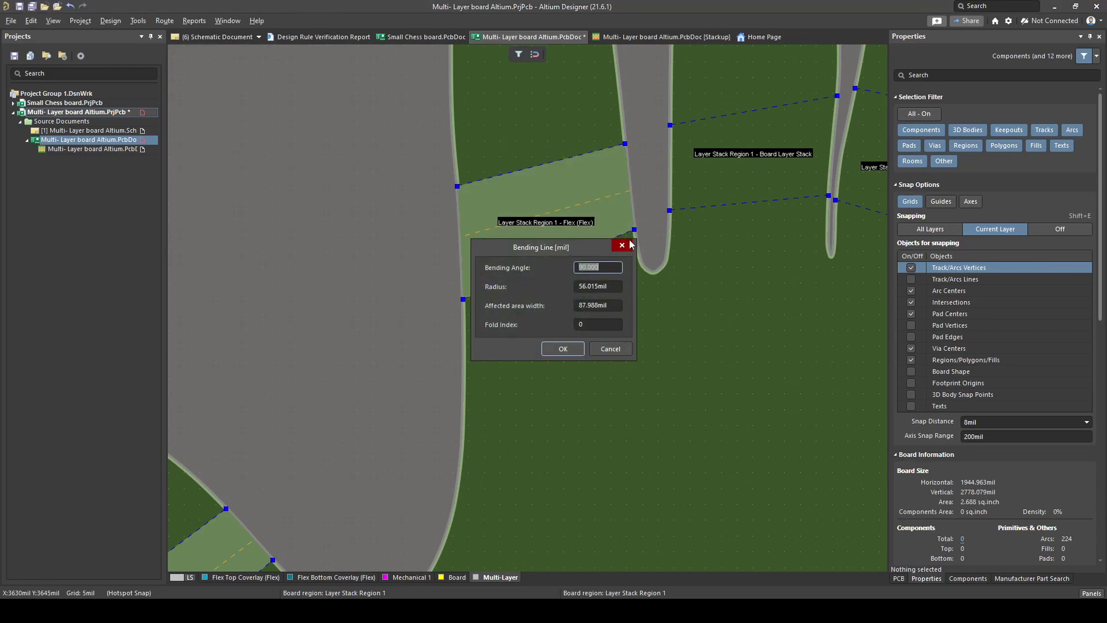
left_click(586, 323)
left_click(562, 349)
scroll(414, 388, "down", 1, "ctrl")
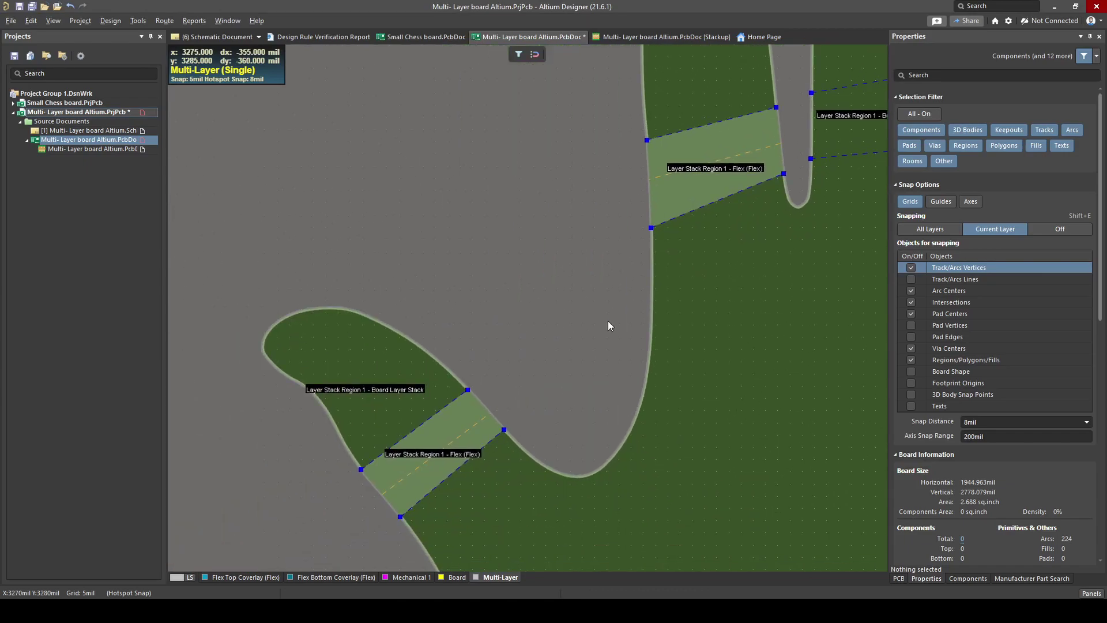
Step: Save the PCB document with the flex regions across the thumb and fingers
right_click_drag(419, 392, 354, 312)
scroll(354, 313, "up", 2, "ctrl")
scroll(562, 257, "down", 4, "ctrl")
scroll(252, 440, "up", 4, "ctrl")
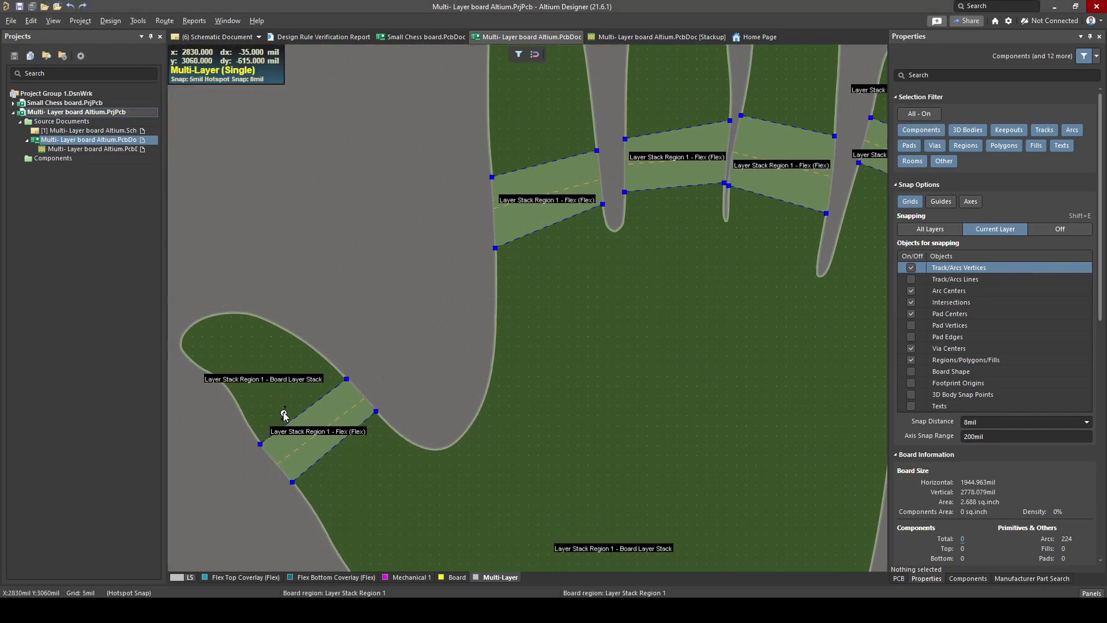
key("ctrl+s")
Step: Examine the bending angle and fold index of the thumb's and the middle finger's bending lines
scroll(362, 403, "up", 4, "ctrl")
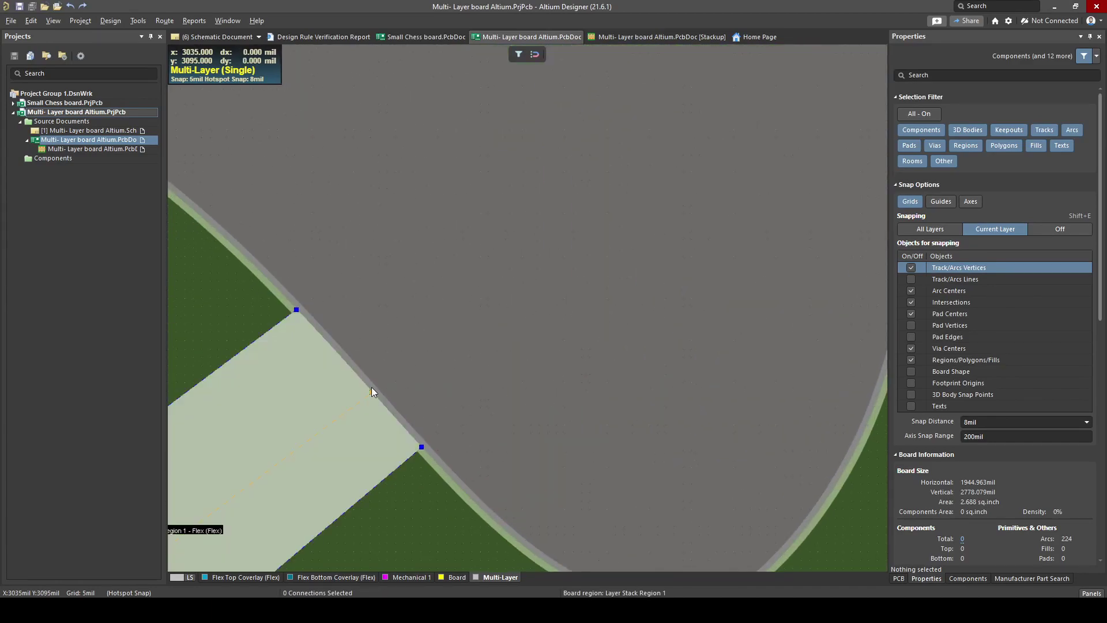
double_click(372, 391)
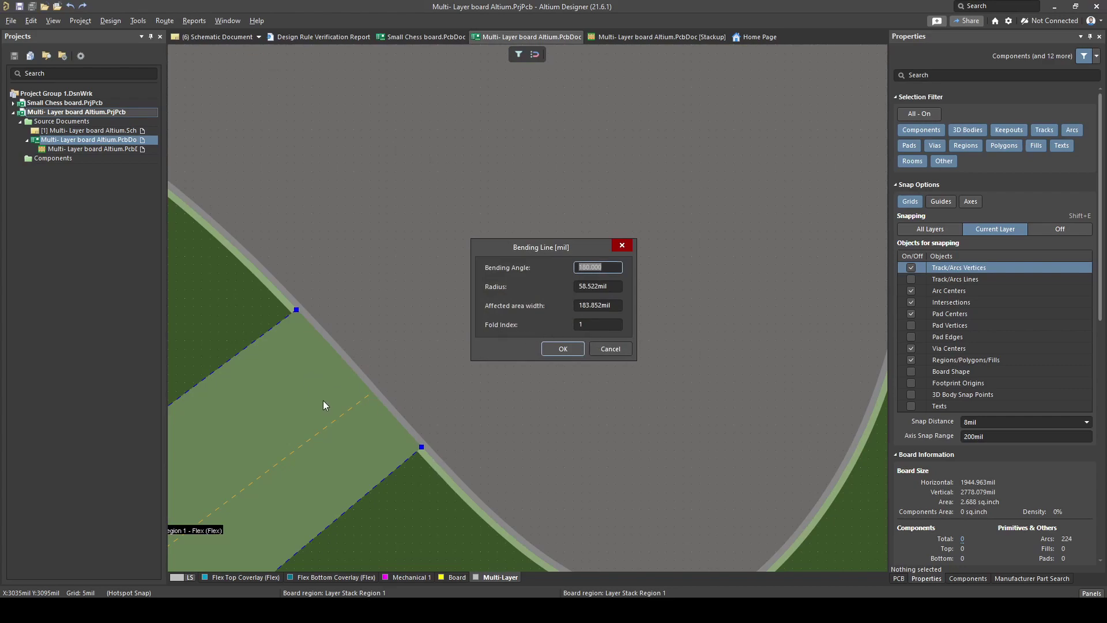
left_click(608, 267)
left_click(610, 349)
scroll(675, 245, "down", 5, "ctrl")
scroll(683, 242, "up", 6, "ctrl")
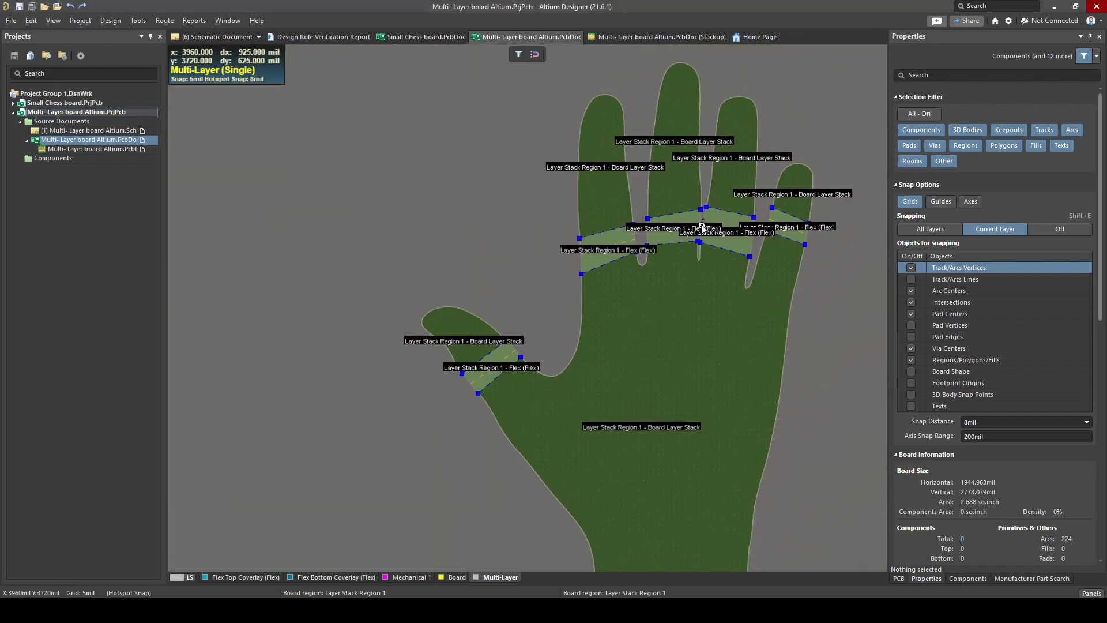
double_click(683, 242)
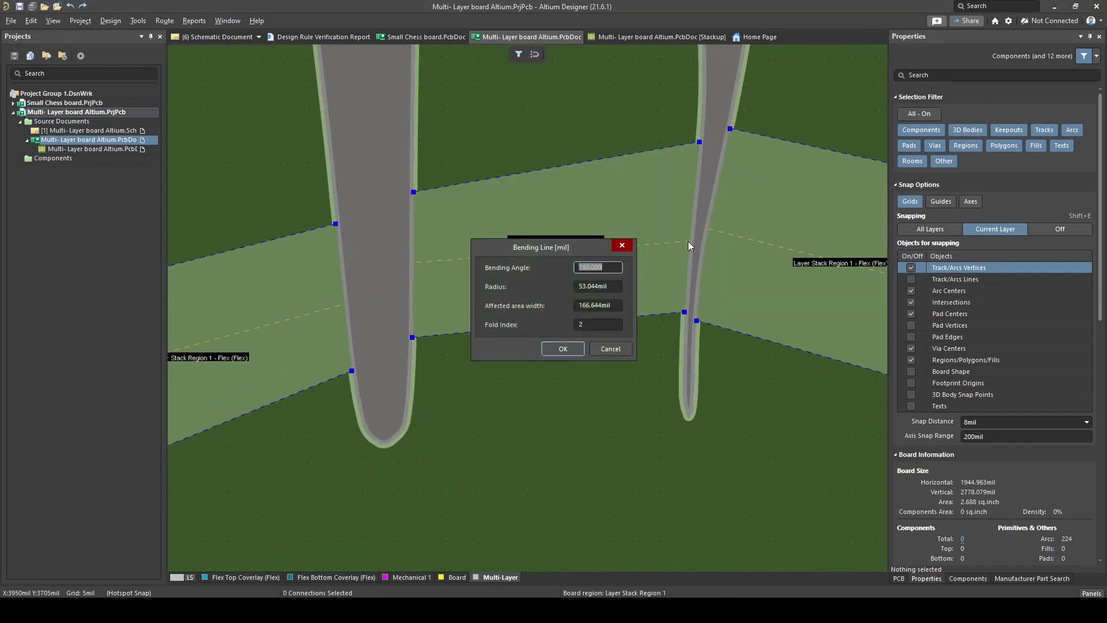
left_click(603, 326)
left_click(611, 349)
Step: Set the fold index of the little finger's bending line to 3
scroll(809, 300, "down", 5, "ctrl")
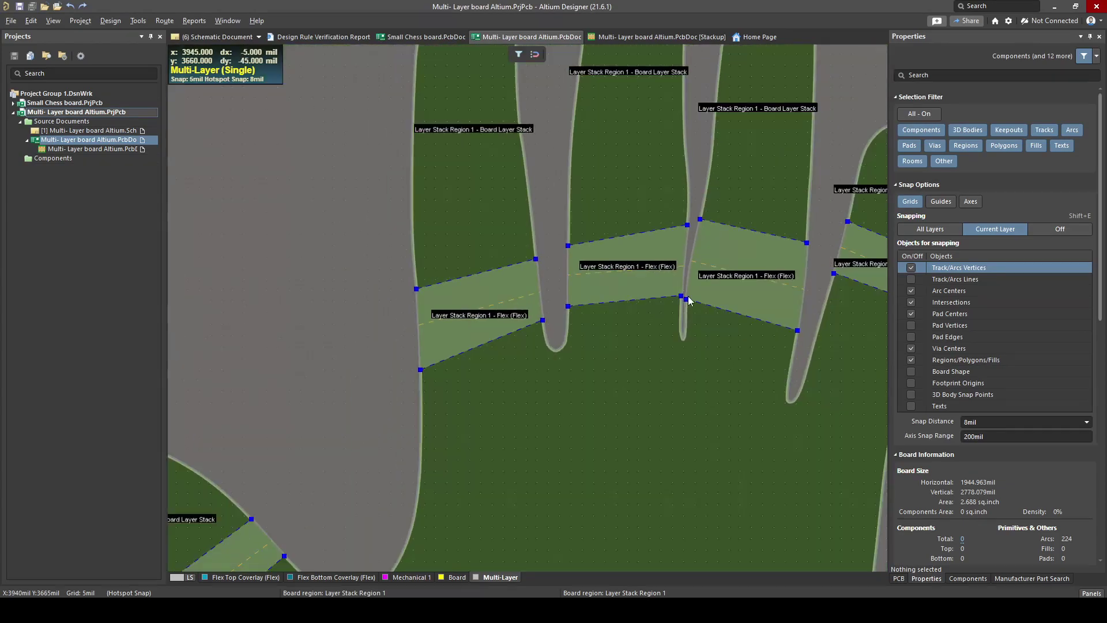
scroll(780, 295, "up", 6, "ctrl")
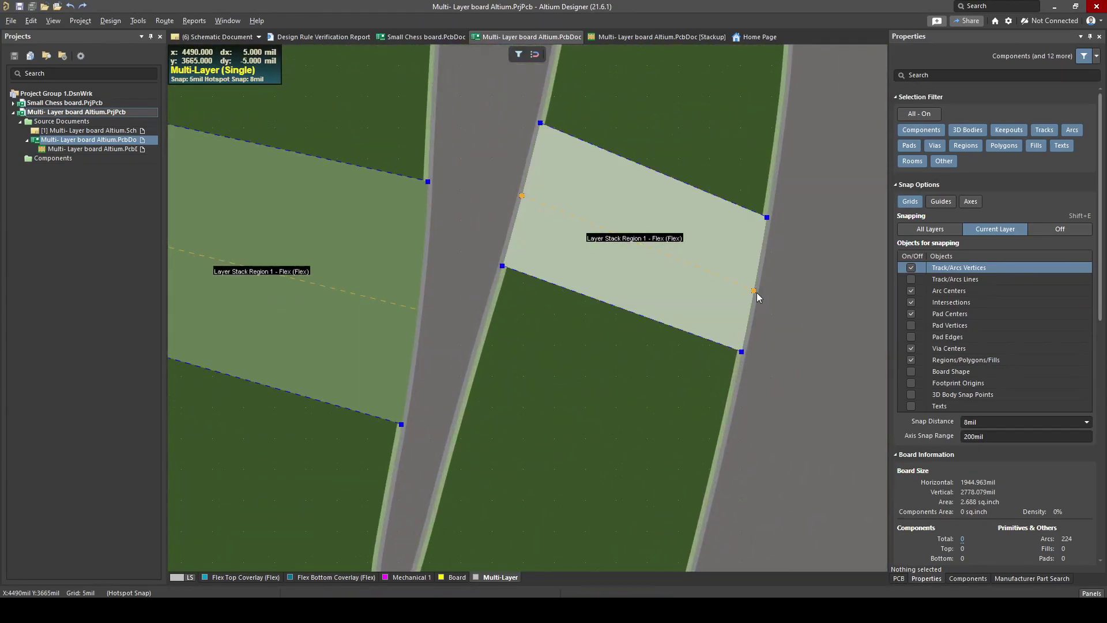
double_click(753, 290)
left_click(589, 324)
double_click(588, 324)
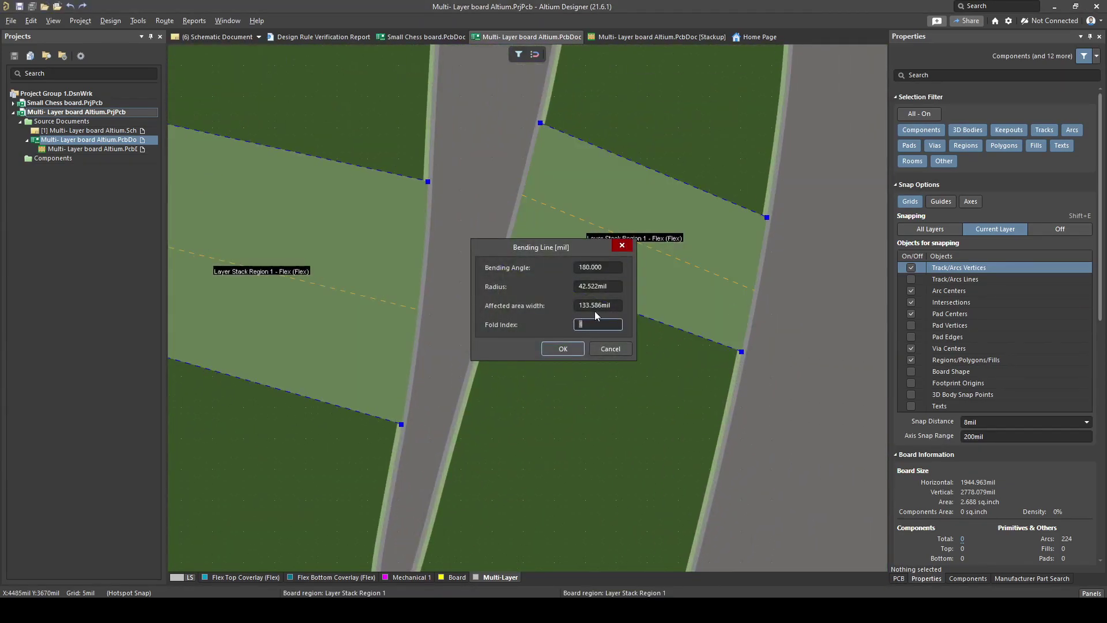
type("3")
left_click(563, 349)
Step: Check the bending angle and fold index of the index finger's bending line
scroll(450, 323, "down", 5, "ctrl")
scroll(315, 335, "up", 6, "ctrl")
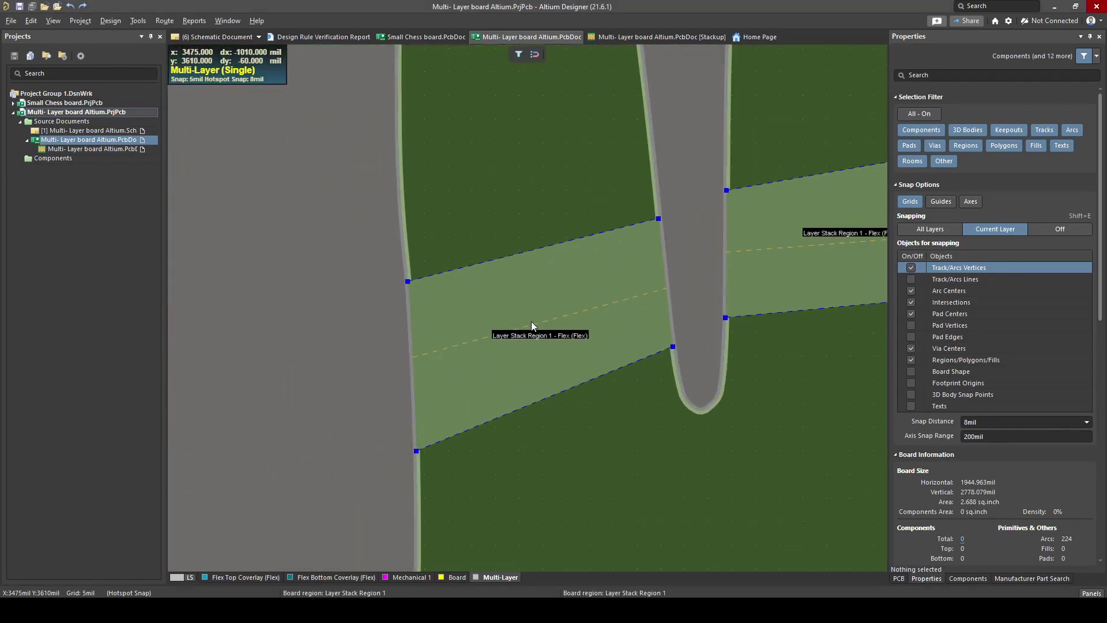
left_click(531, 326)
double_click(531, 326)
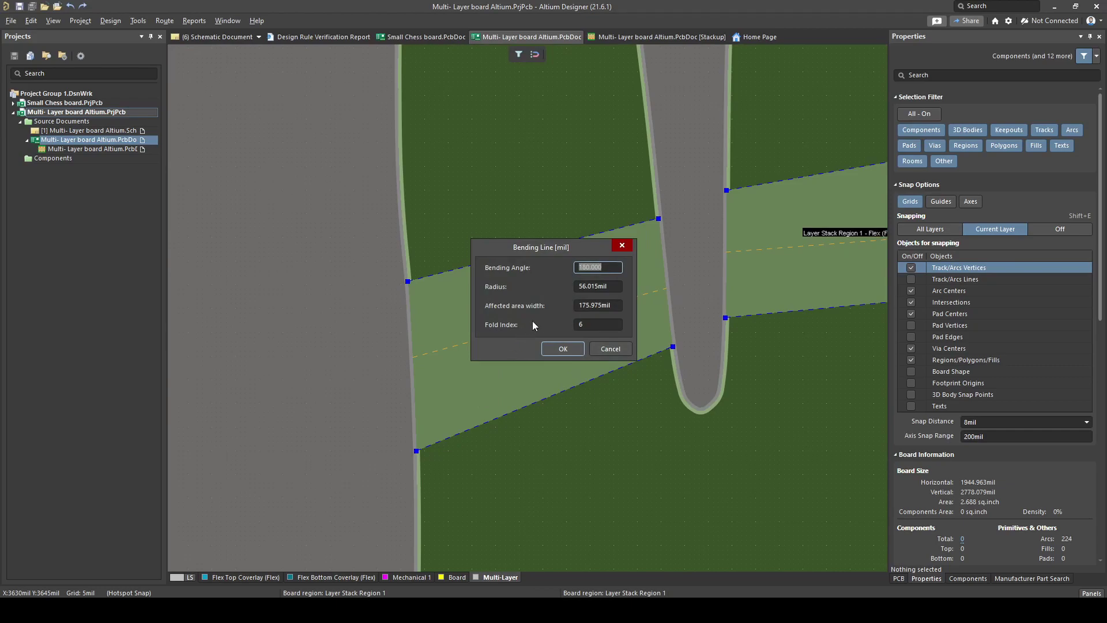
left_click(573, 354)
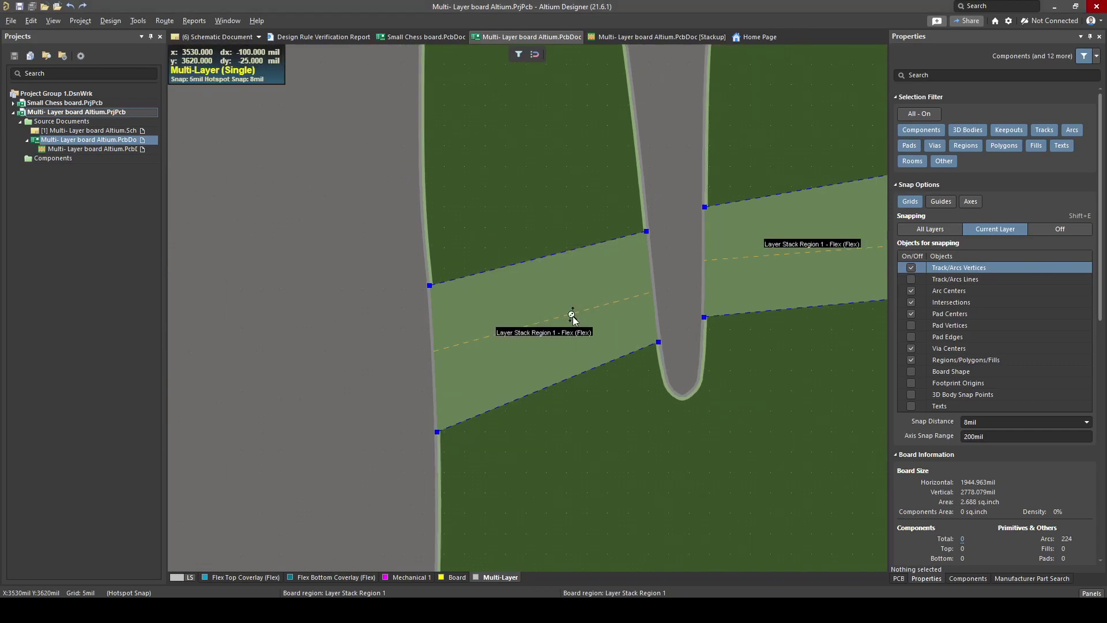
Step: Set the palm's board region to 3D Locked, keeping it on the Board Layer Stack
scroll(470, 307, "down", 5, "ctrl")
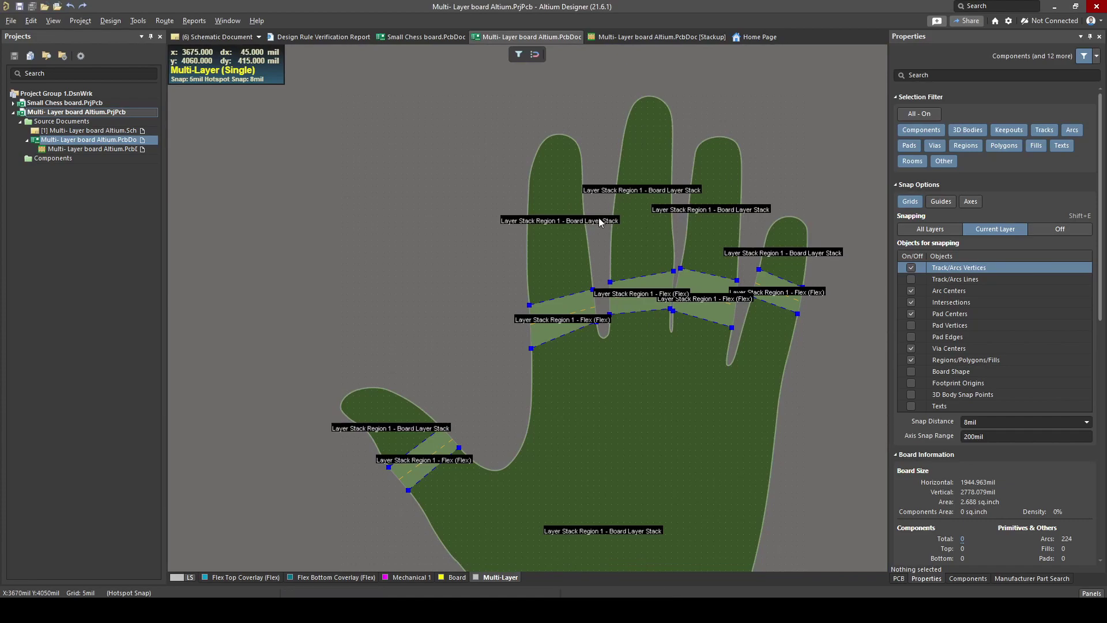
scroll(598, 326, "down", 3, "ctrl")
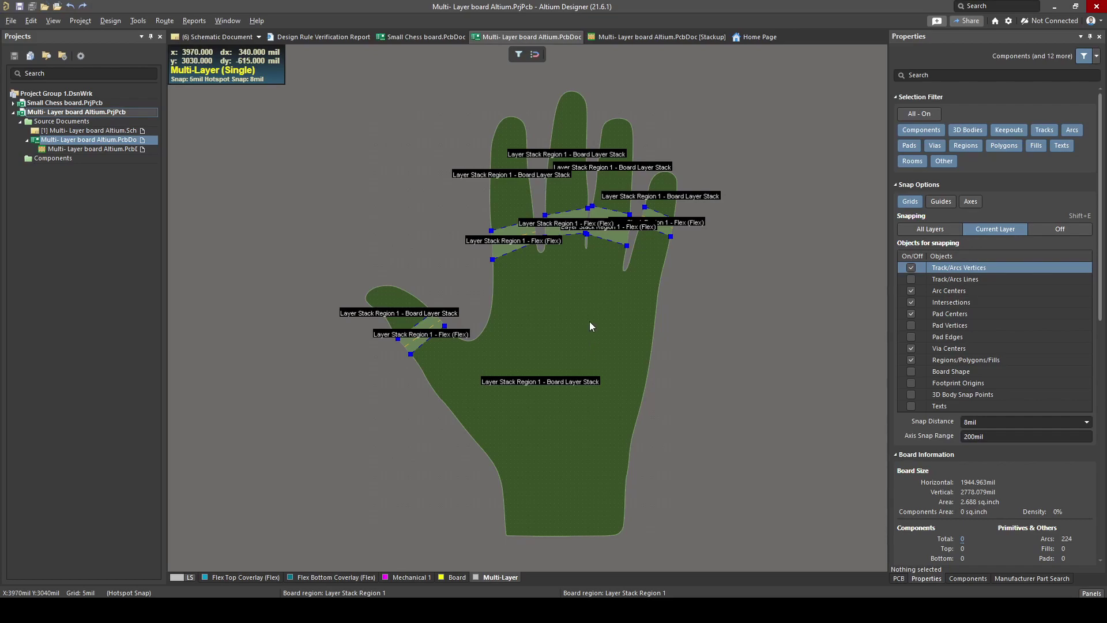
left_click(592, 340)
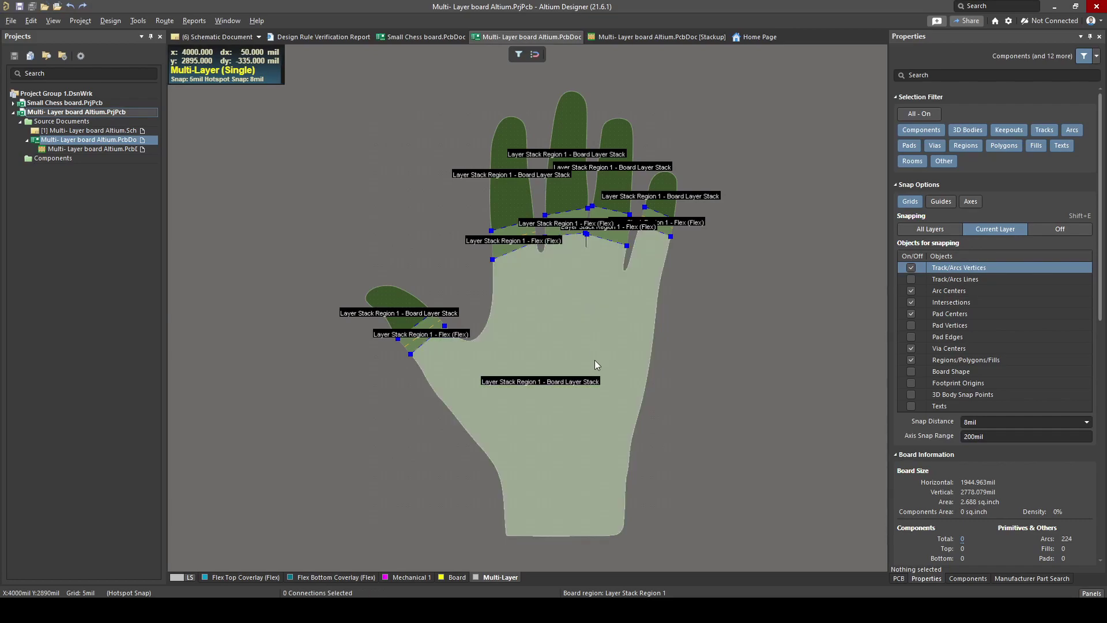
double_click(540, 321)
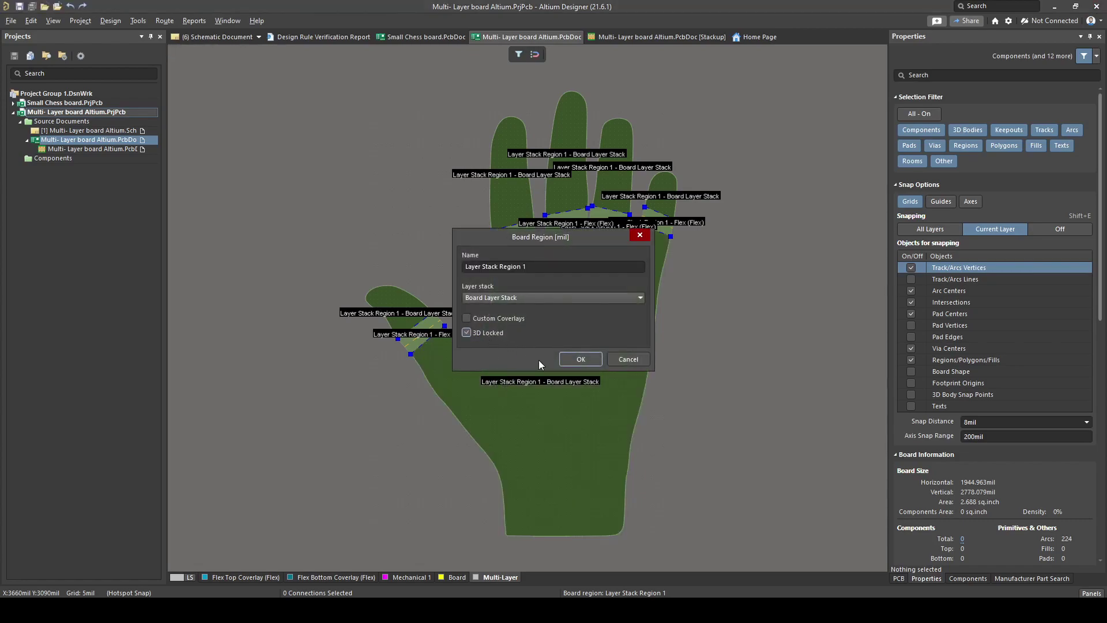
left_click(569, 359)
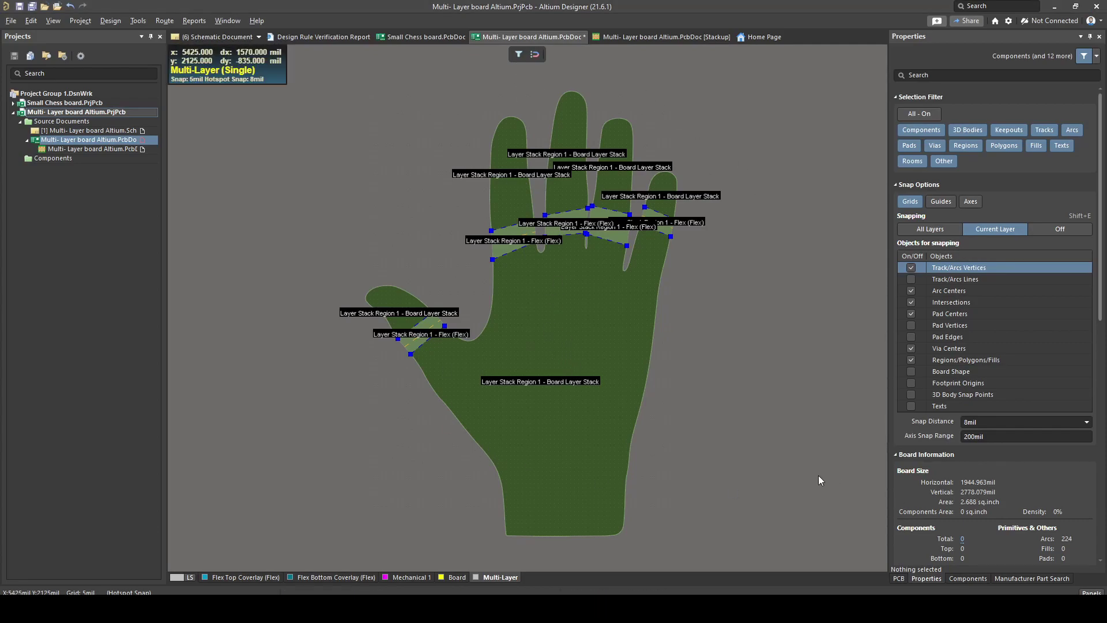
left_click(685, 395)
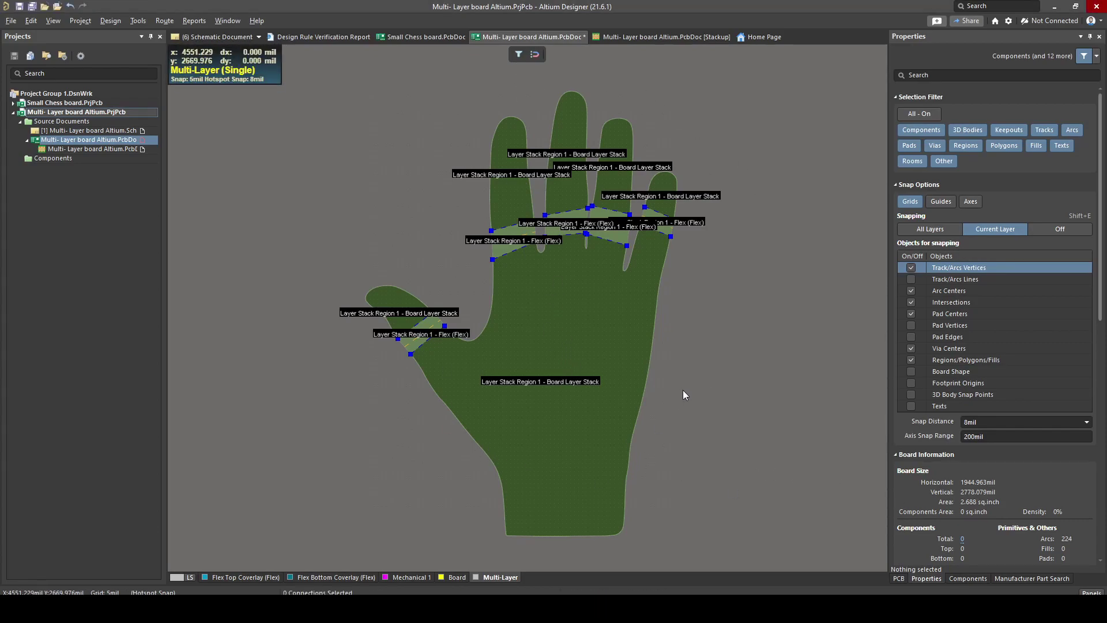
Step: Display the PCB panel in Layer Stack Regions mode with the hand board in the 2D layout
key("3")
right_click_drag(600, 393, 505, 210, "shift")
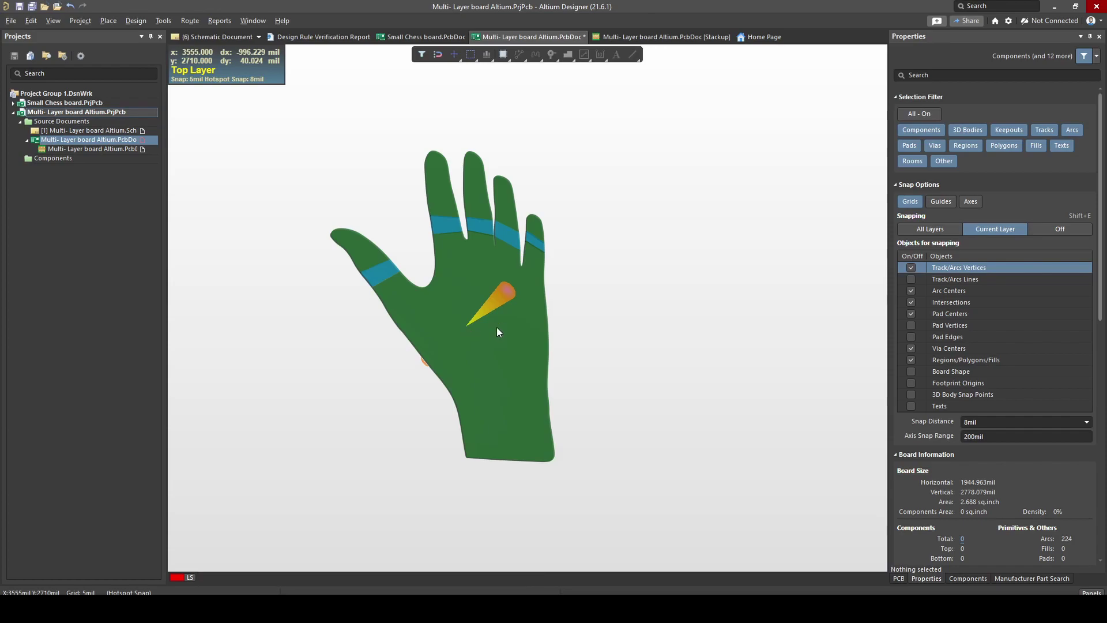
key("2")
left_click(1092, 592)
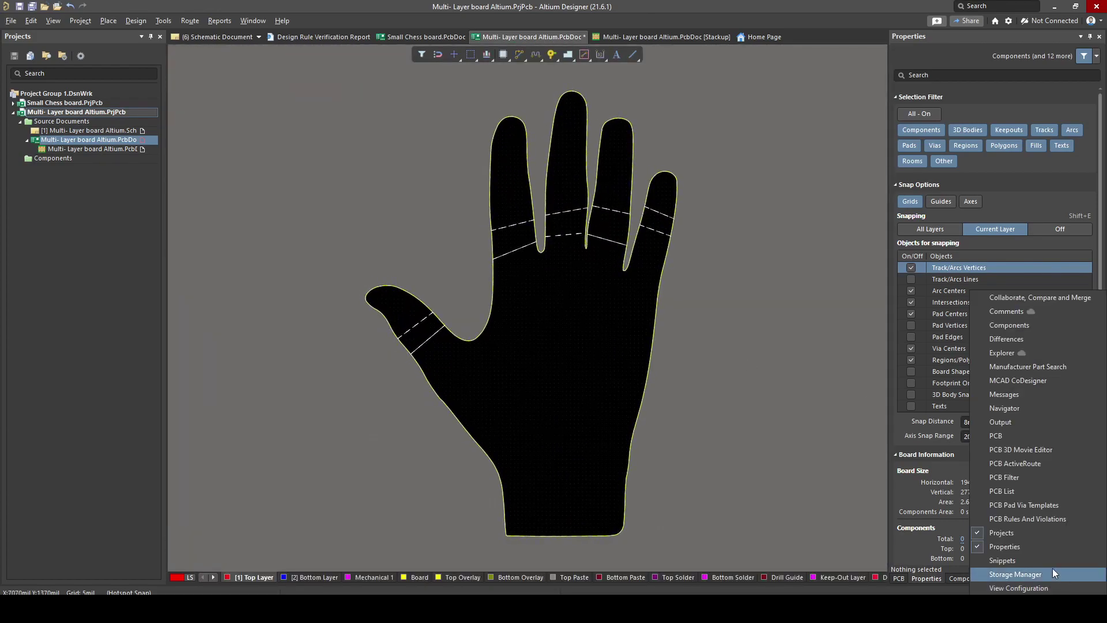
left_click(1004, 436)
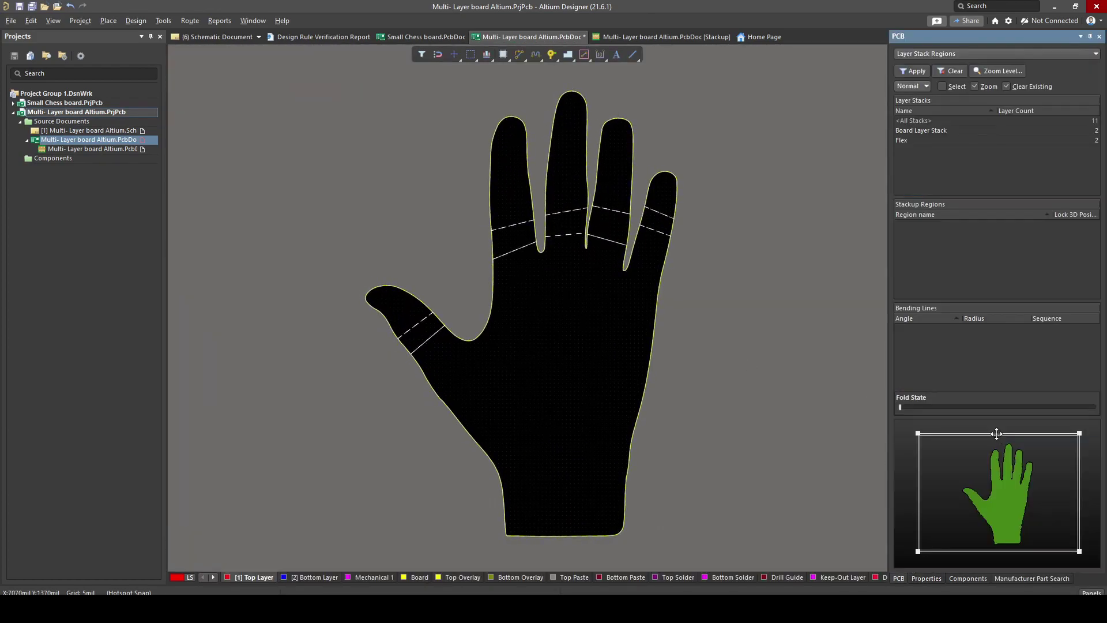
left_click(957, 53)
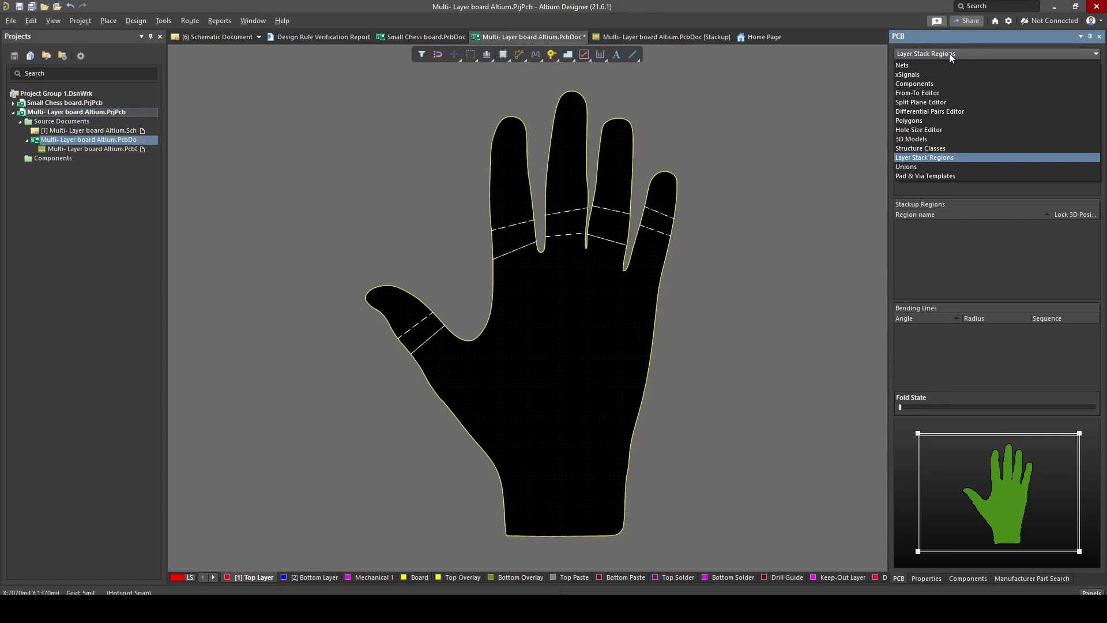
left_click(939, 157)
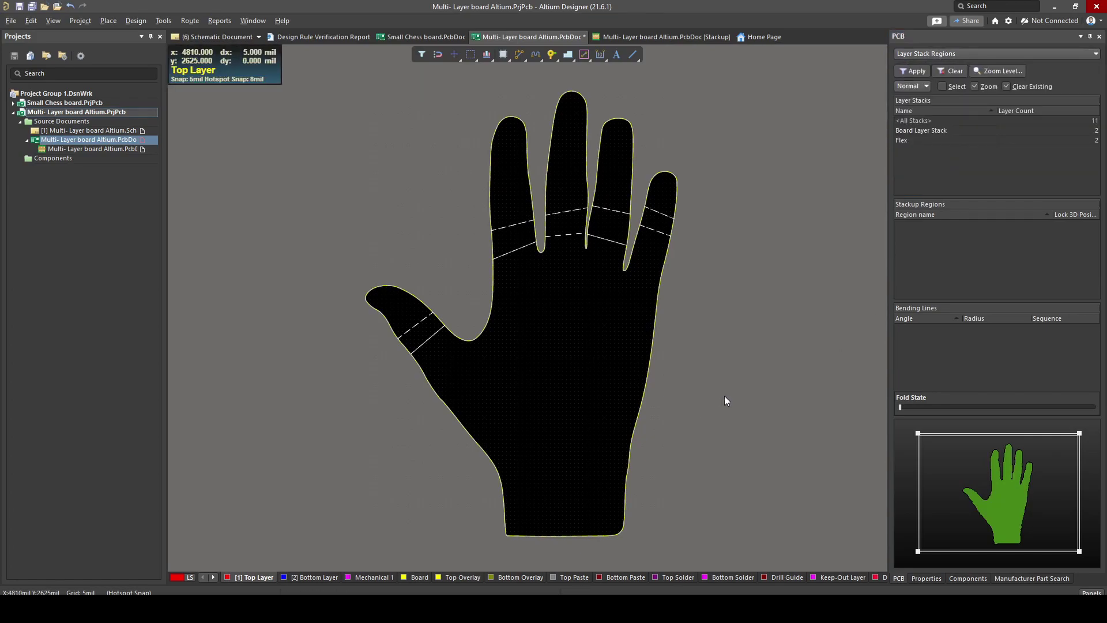
Step: Show the hand board in 3D and advance the Fold State to fold the thumb and fingers along their bending lines
key("3")
right_click_drag(670, 417, 597, 475, "shift")
right_click_drag(488, 396, 521, 329)
right_click_drag(501, 378, 752, 453, "shift")
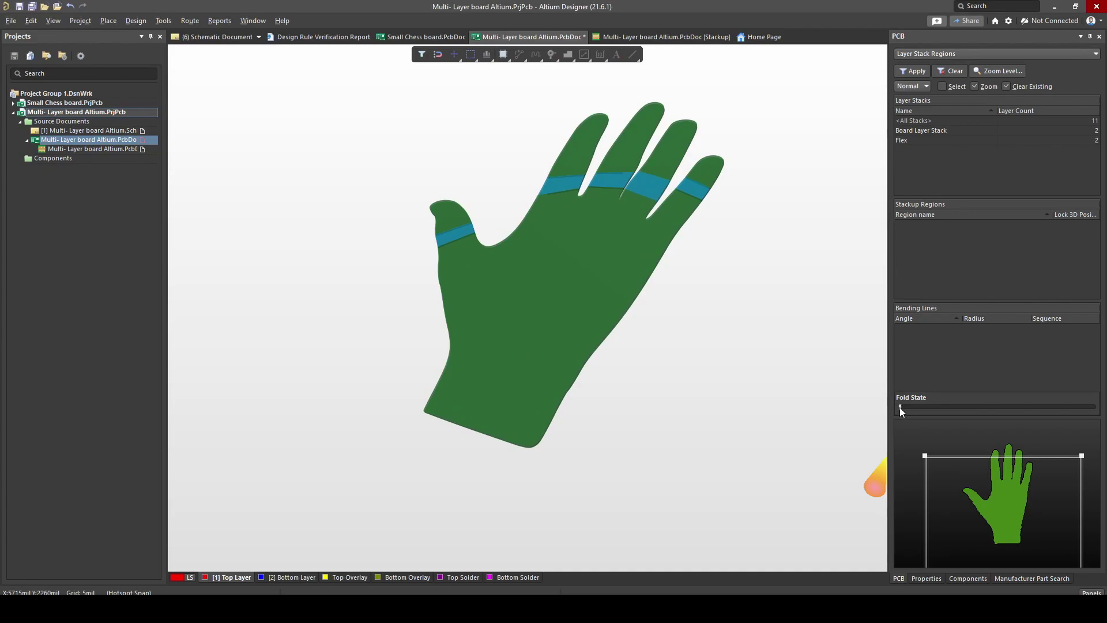
left_click_drag(900, 407, 910, 408)
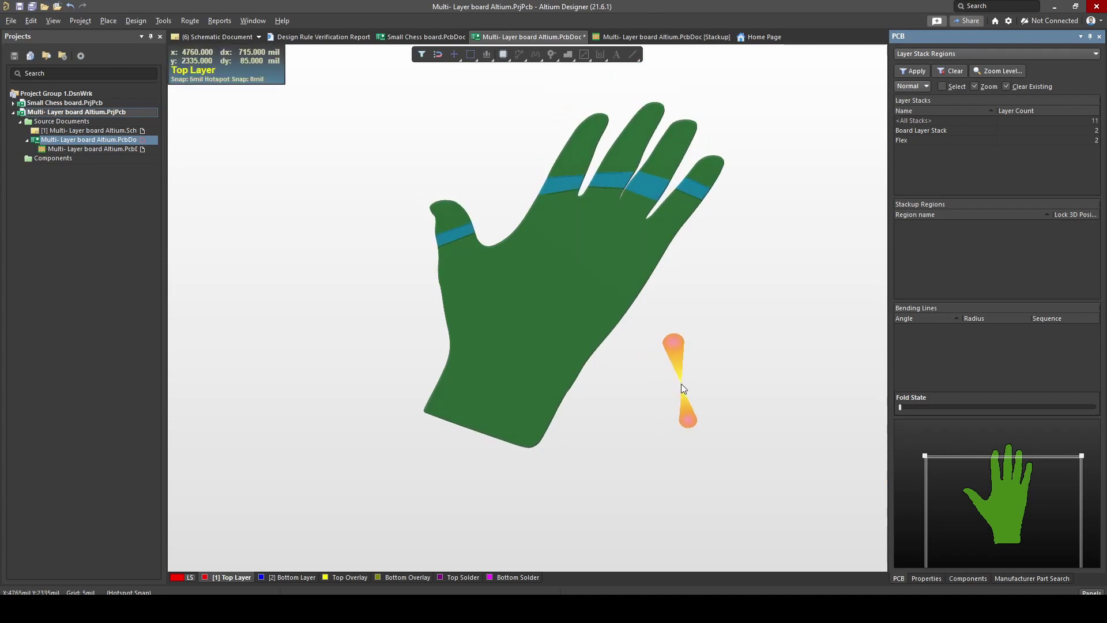
right_click_drag(681, 385, 825, 215, "shift")
left_click(769, 226)
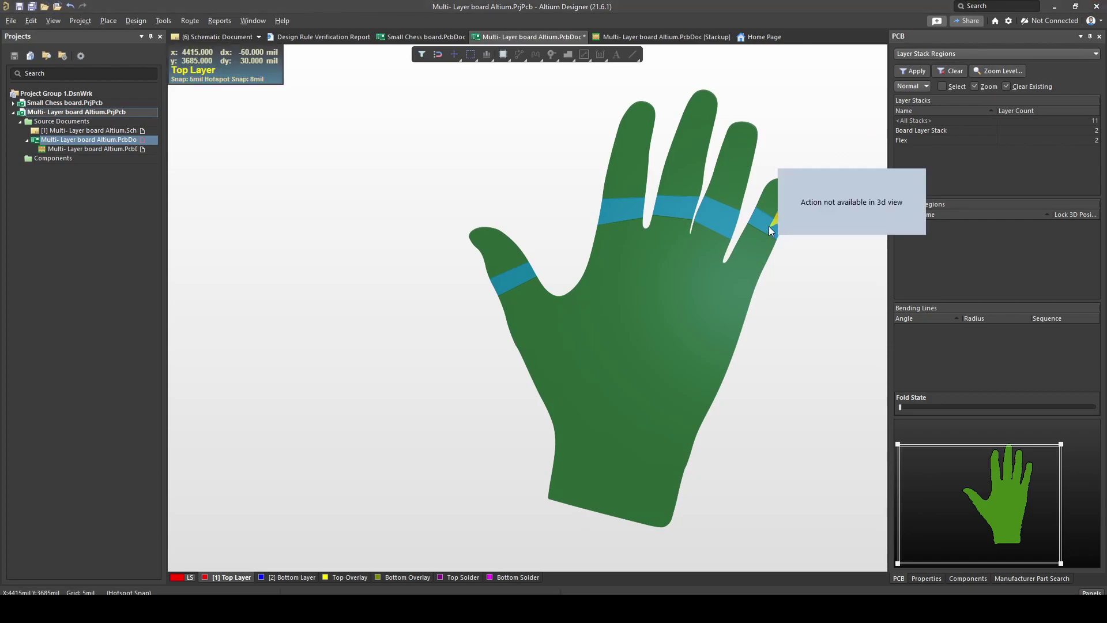
left_click_drag(901, 407, 1040, 433)
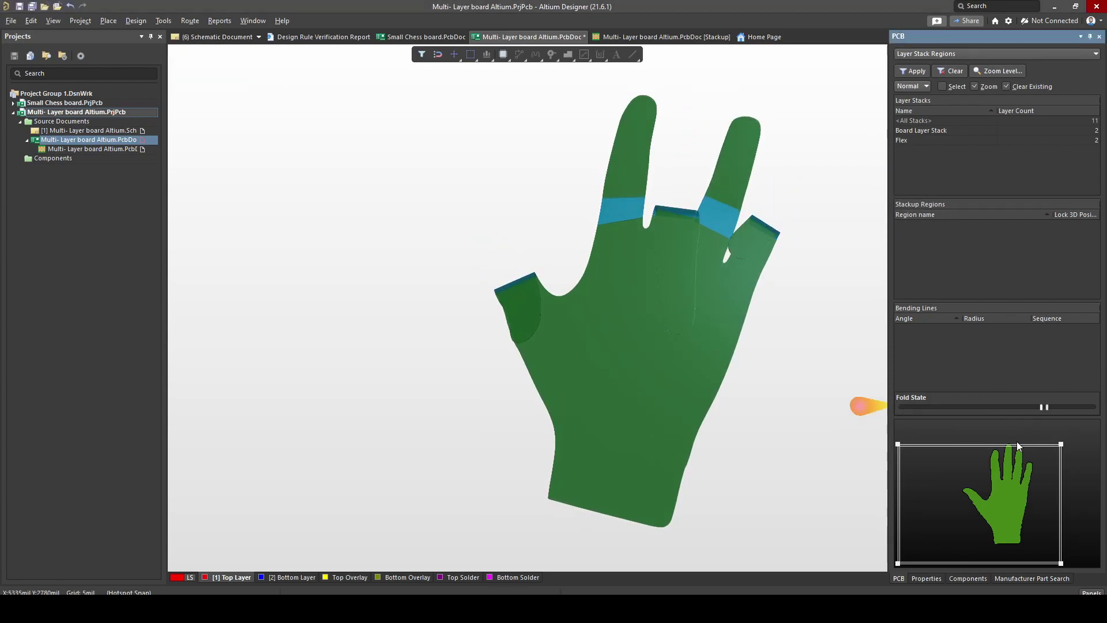
right_click_drag(658, 395, 750, 403, "shift")
scroll(749, 404, "up", 3, "ctrl")
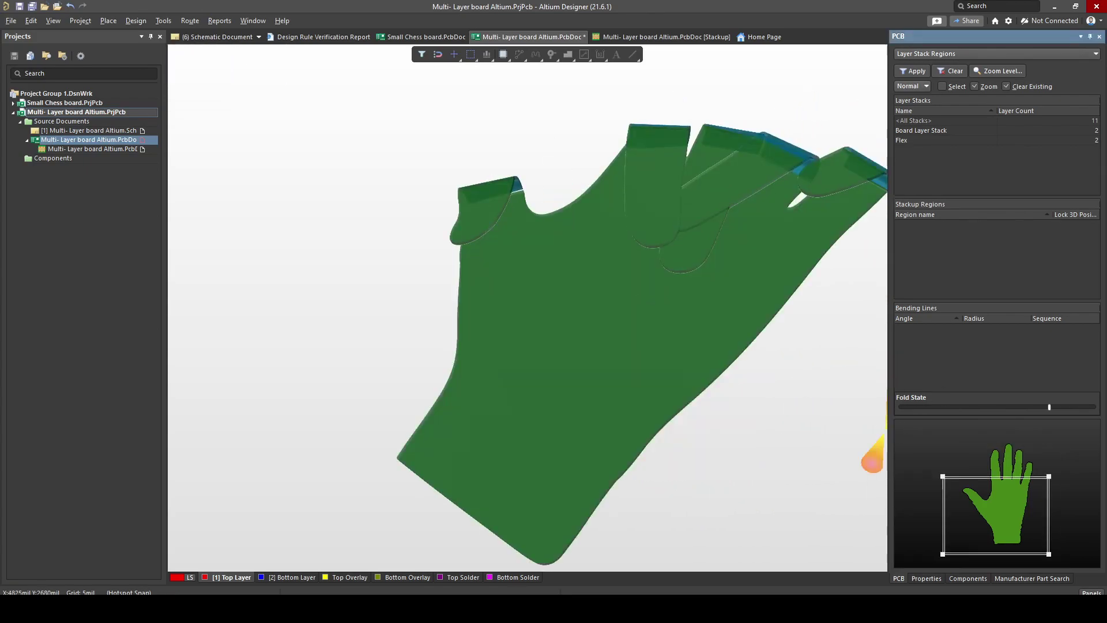
Step: Preview the 3D board repeatedly folded and unfolded, scrub through the fold sequence, and return the Fold State to fully flat
key("5")
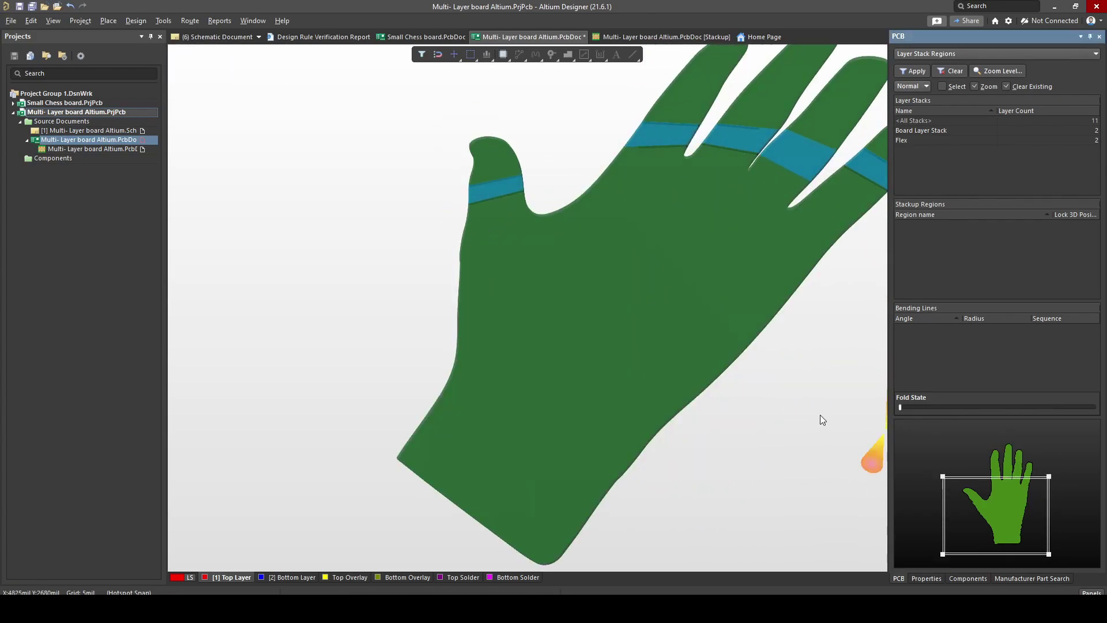
key("5")
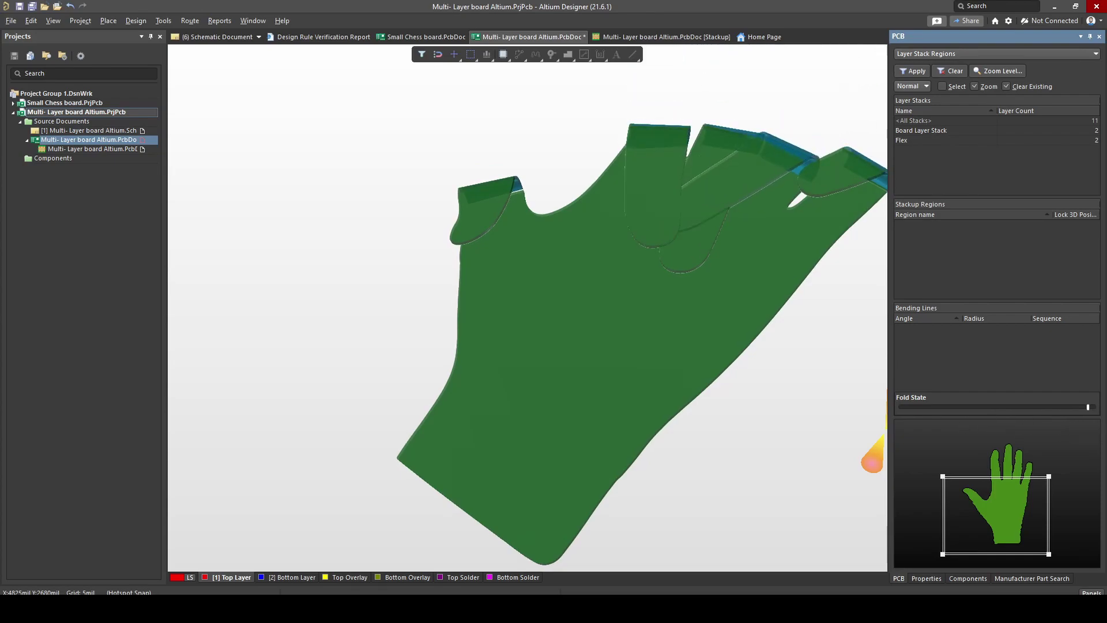
key("5")
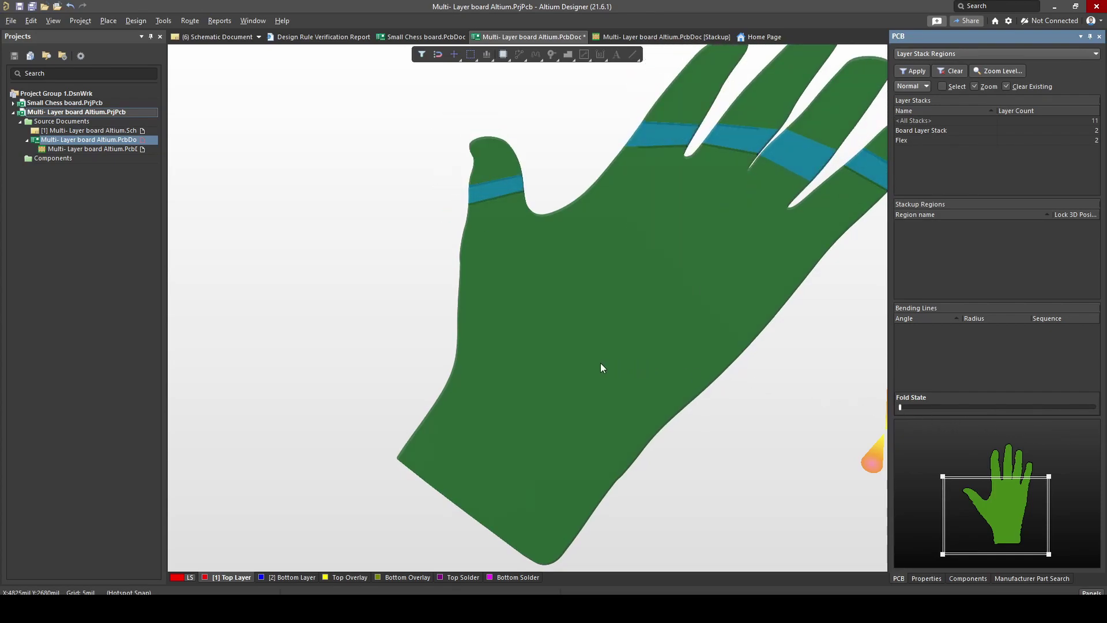
key("5")
key("5")
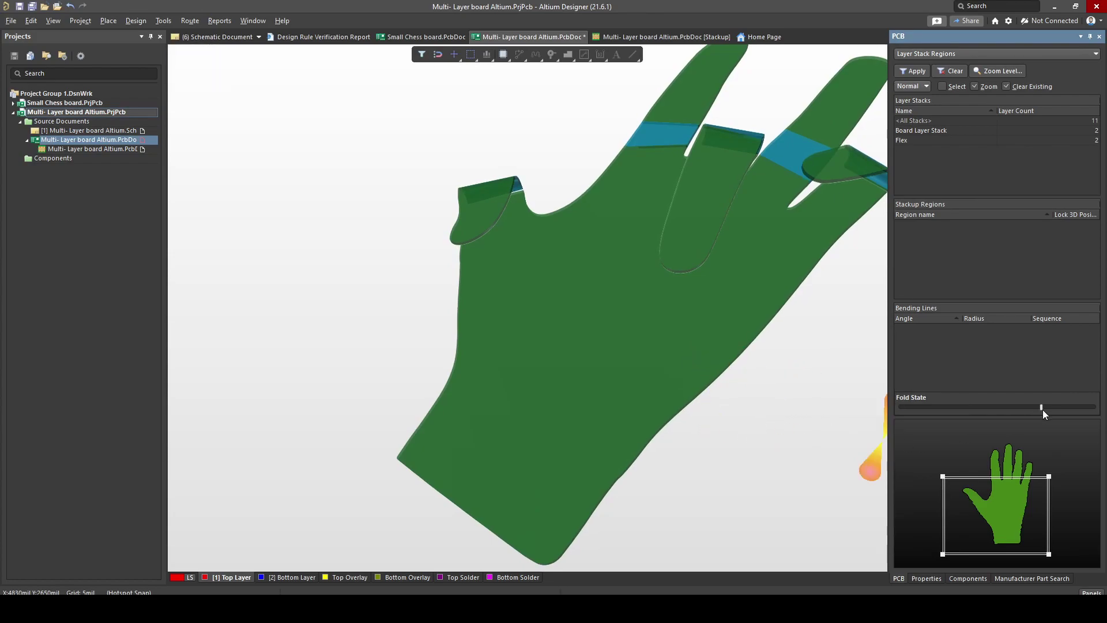
left_click_drag(1041, 406, 977, 400)
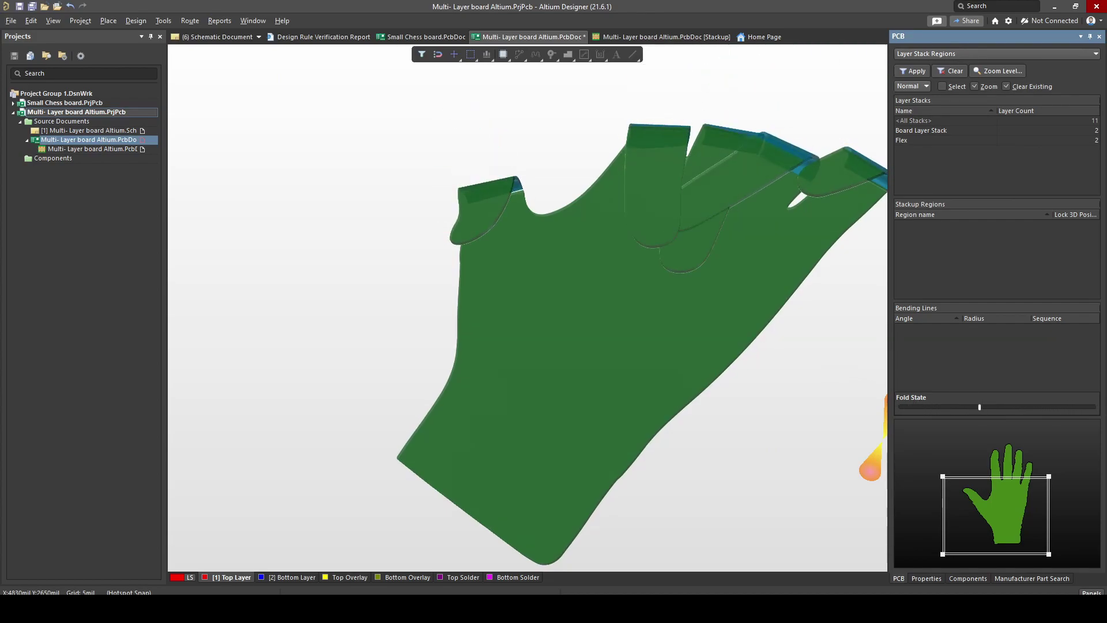
left_click(901, 407)
mouse_move(654, 414)
right_mouse_down("shift")
mouse_move(470, 302)
mouse_move(446, 247)
mouse_move(455, 257)
right_mouse_up("shift")
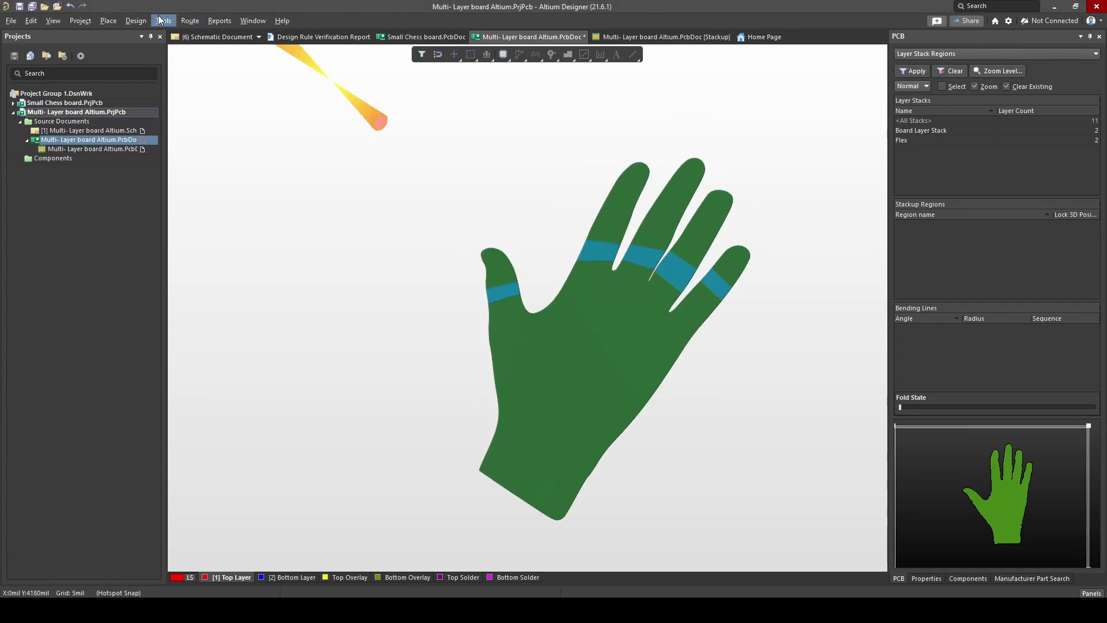
Step: View the Flex substack in the Layer Stack Manager and return to the PCB document
left_click(136, 21)
left_click(157, 140)
left_click(605, 328)
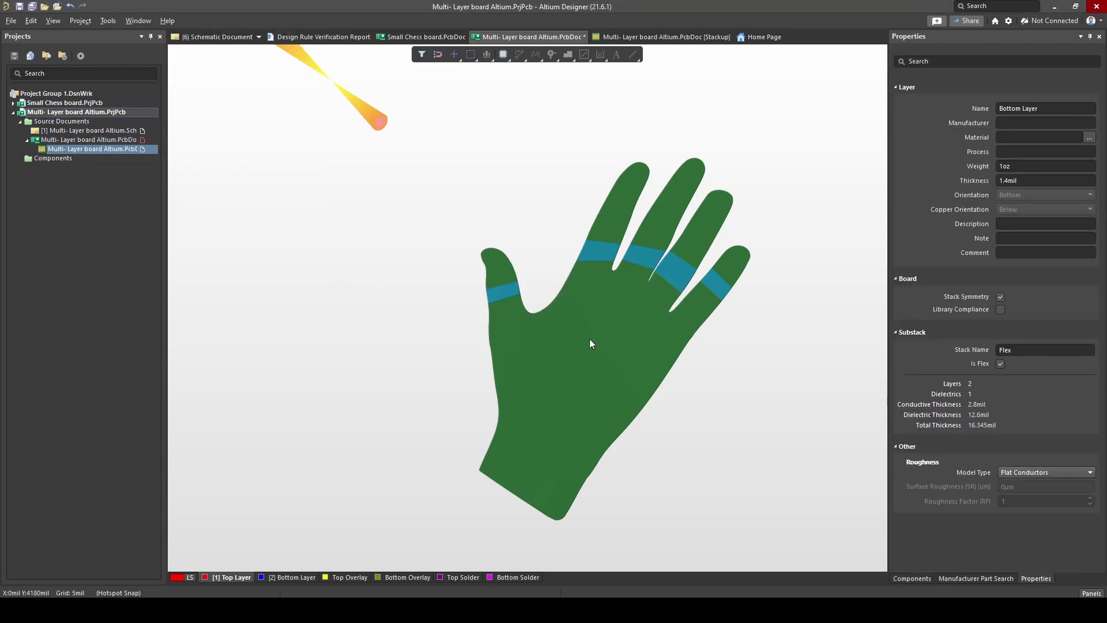
left_click(123, 150)
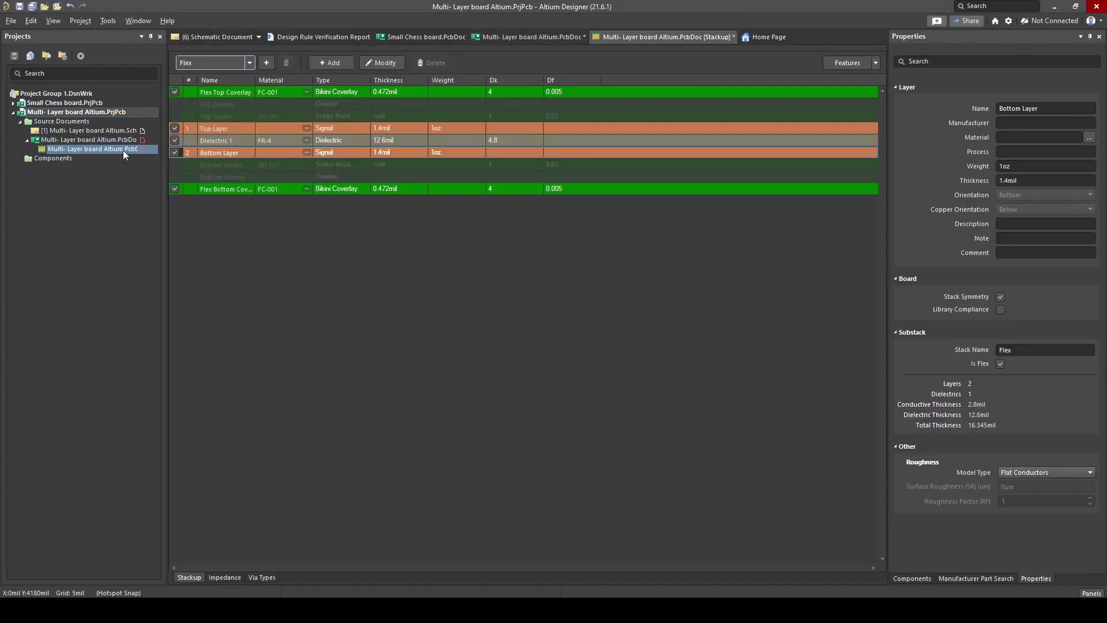
left_click(67, 140)
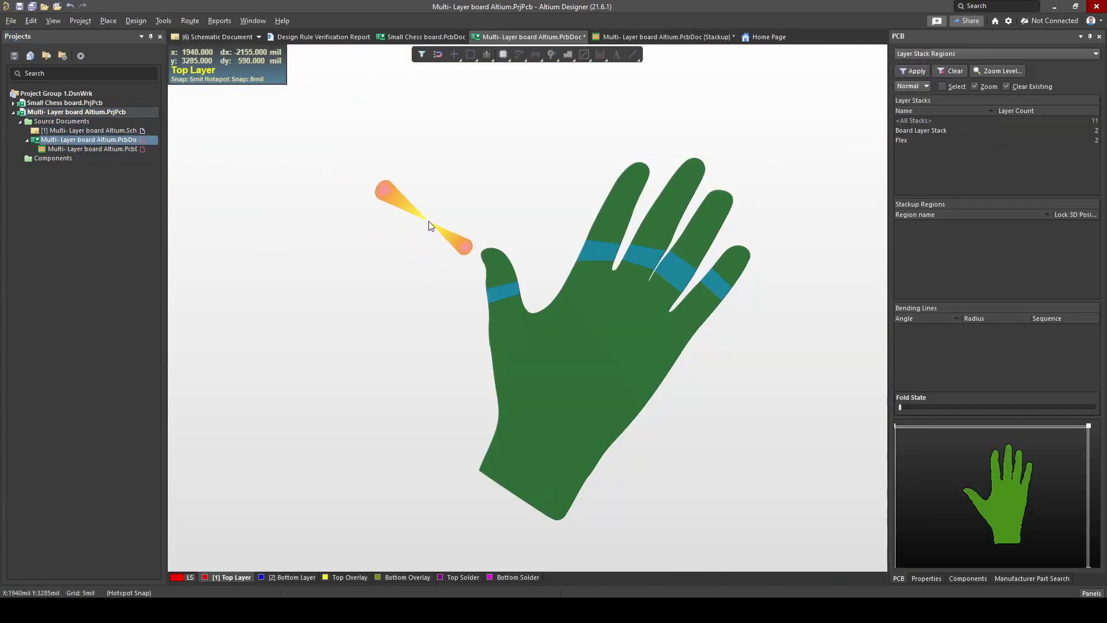
Step: View the hand board in Board Planning Mode and in 2D Layout Mode
key("1")
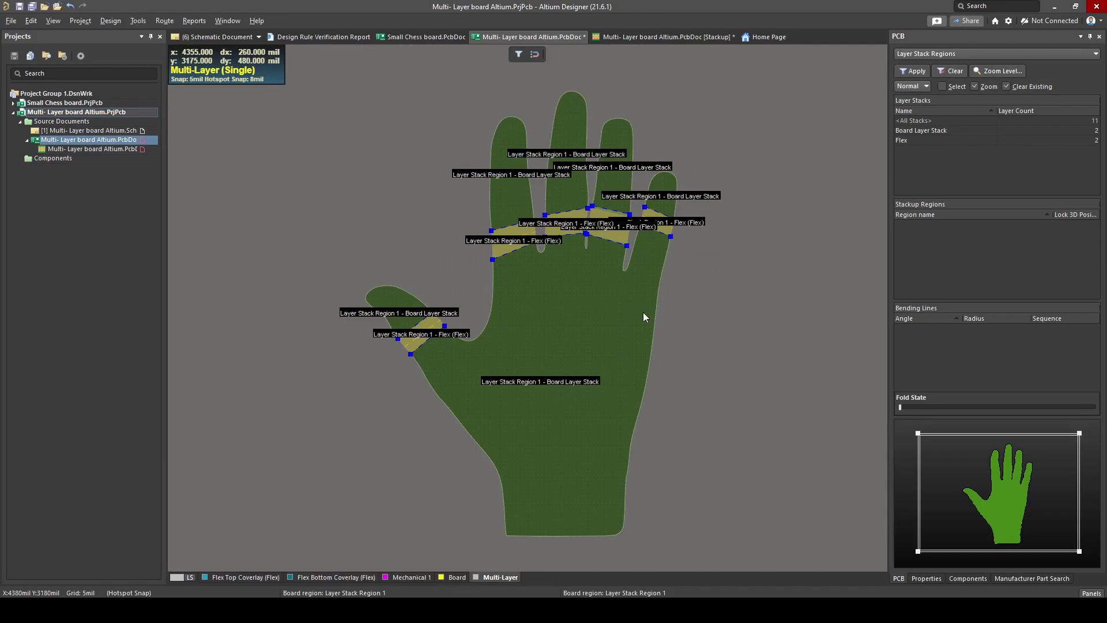
left_click(53, 21)
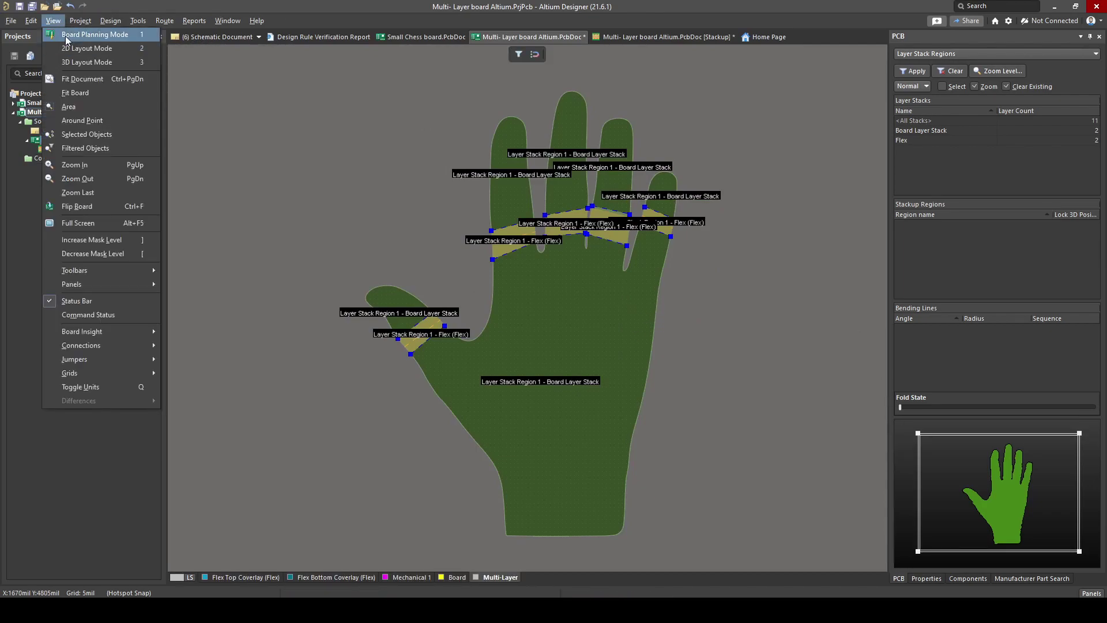
key("2")
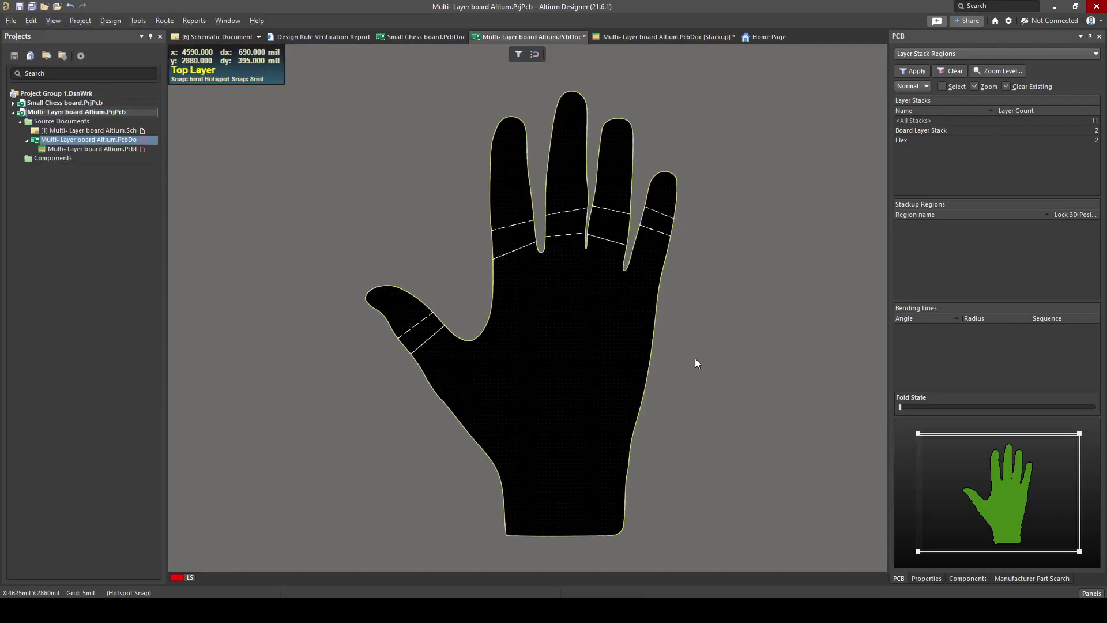
Step: Fold the thumb, middle finger and little finger in 3D by advancing the Fold State to about three quarters
key("3")
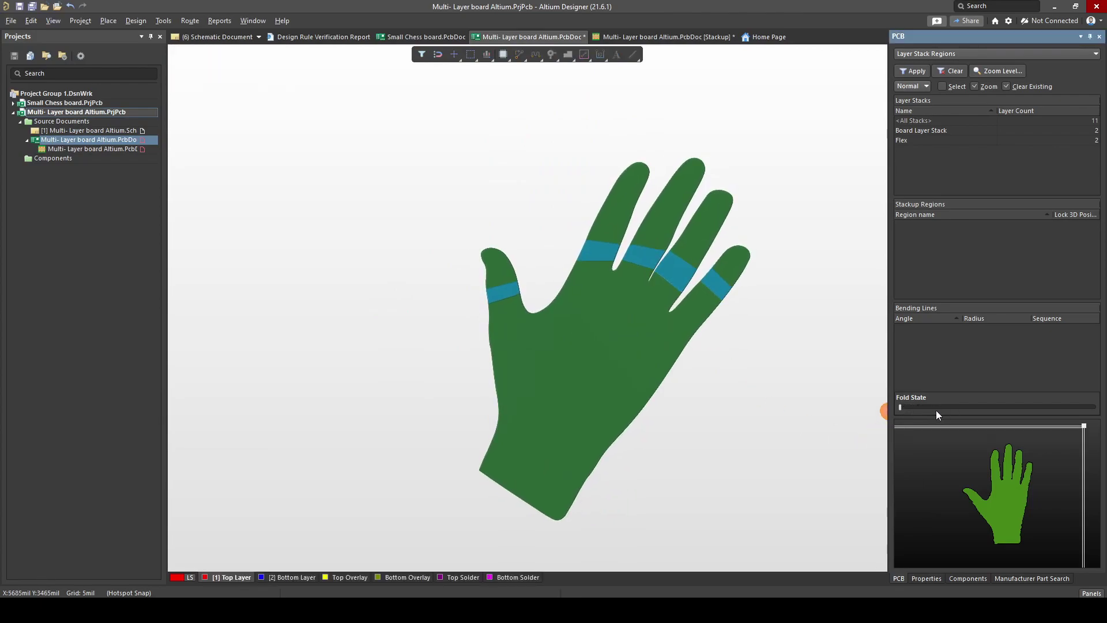
left_click_drag(903, 408, 1032, 405)
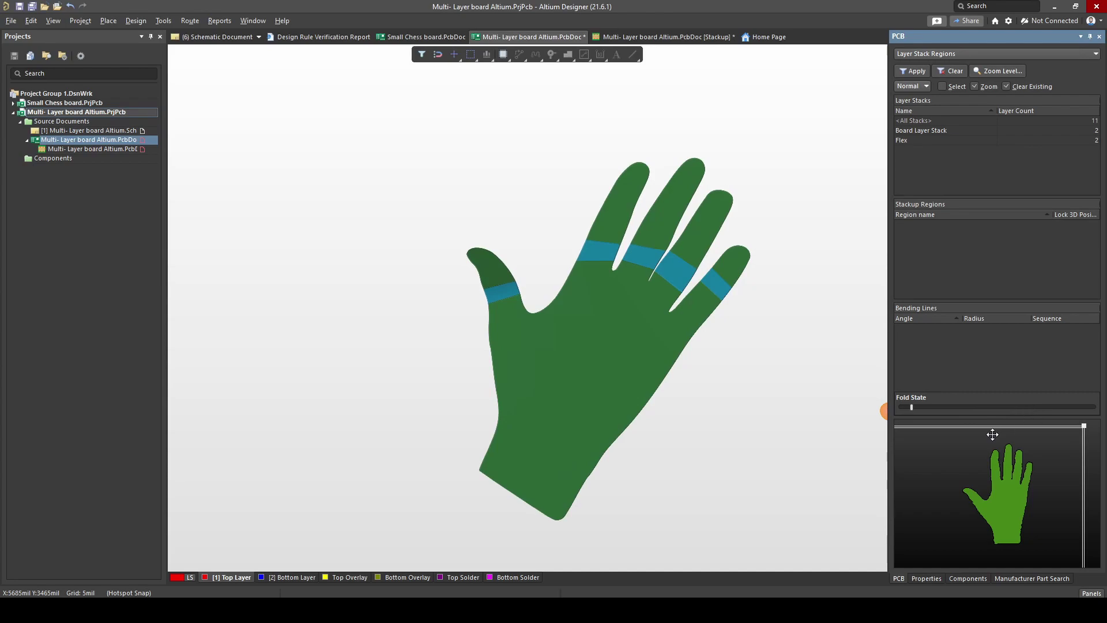
left_click_drag(912, 407, 1046, 402)
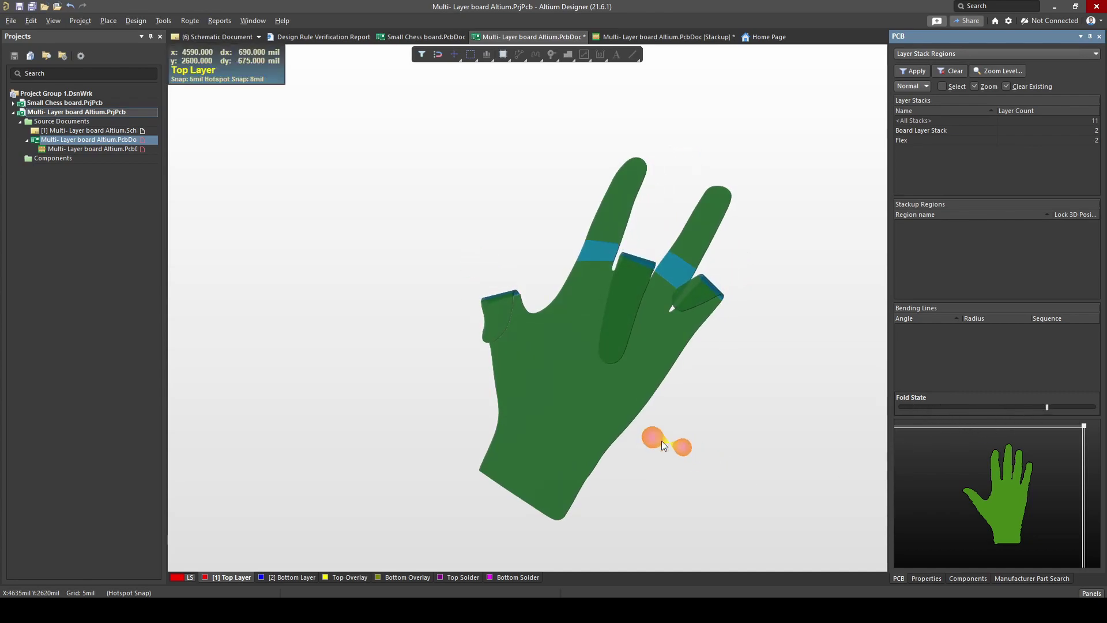
scroll(612, 396, "down", 3, "ctrl")
scroll(594, 397, "up", 6, "ctrl")
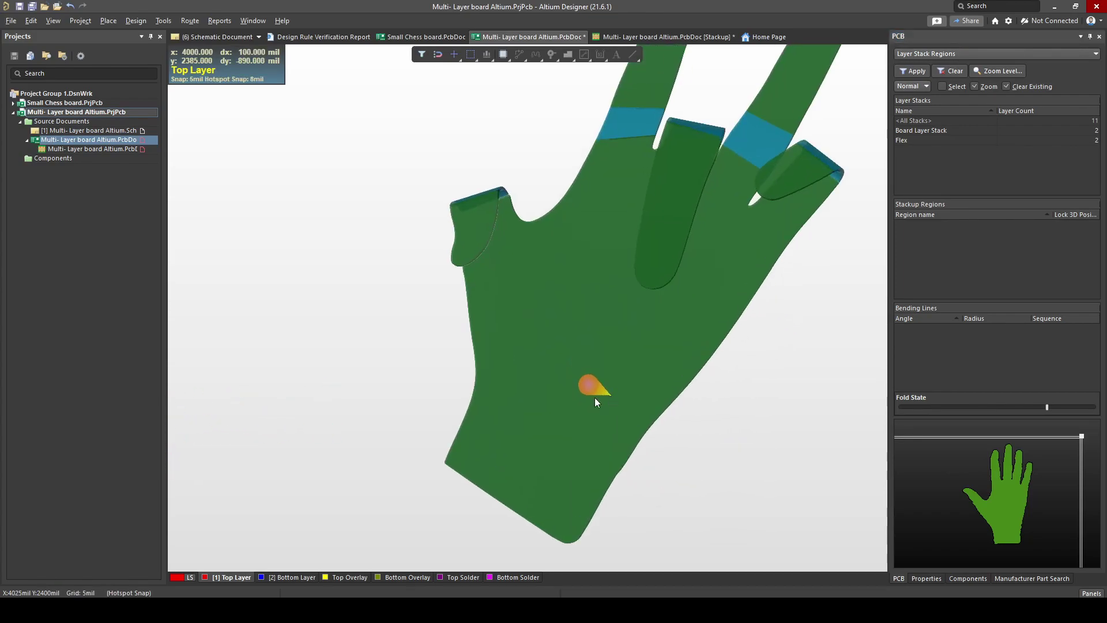